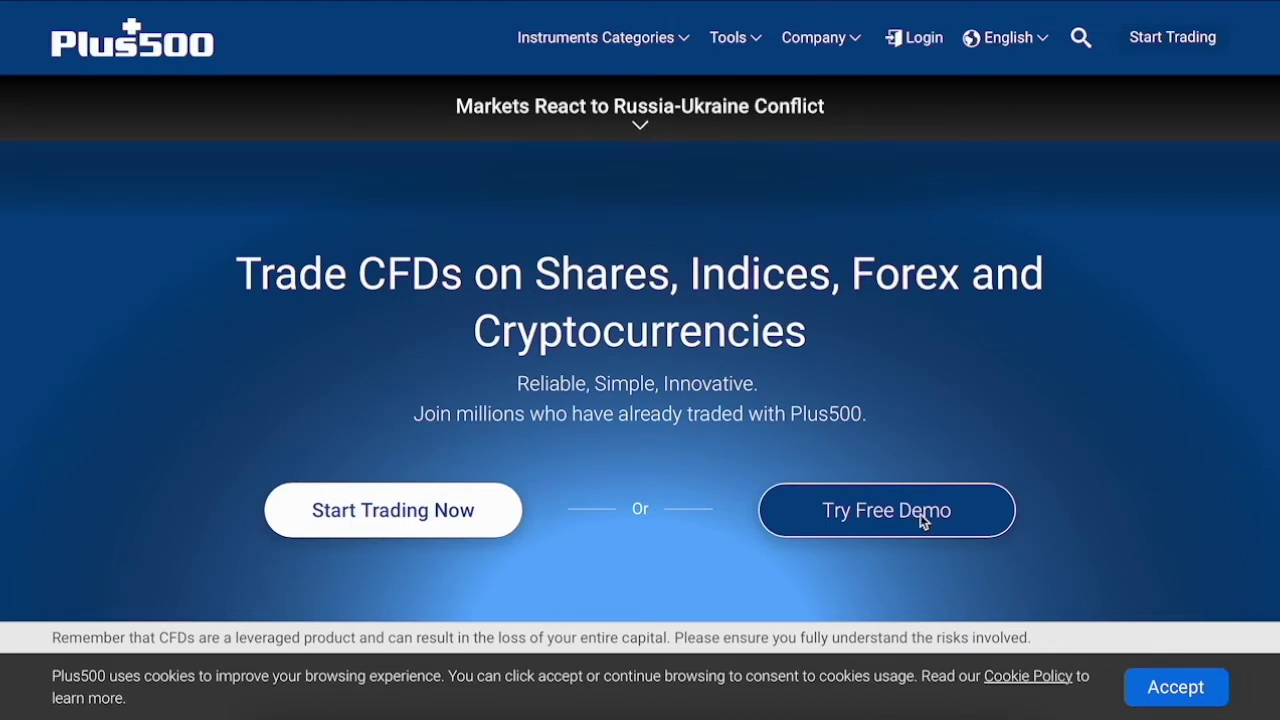
# - Sign up for a free Plus500 demo account and save the password in the browser
pyautogui.click(920, 514)
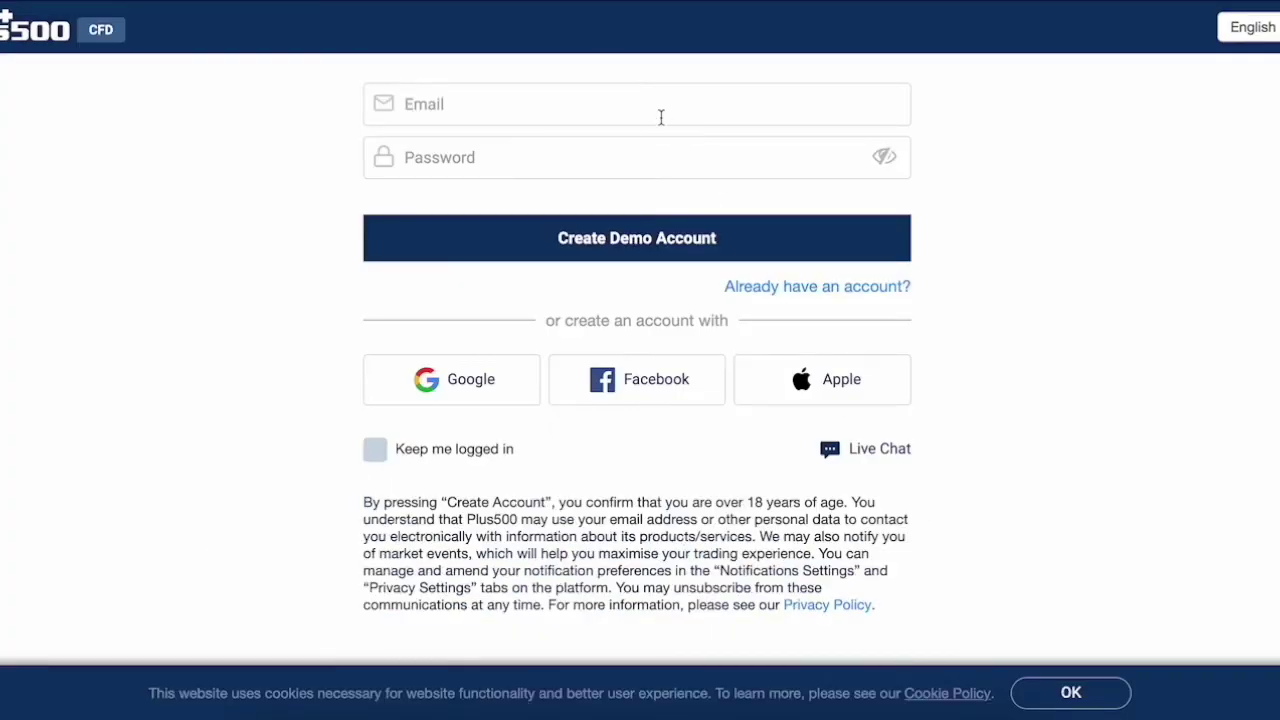
pyautogui.write('jam')
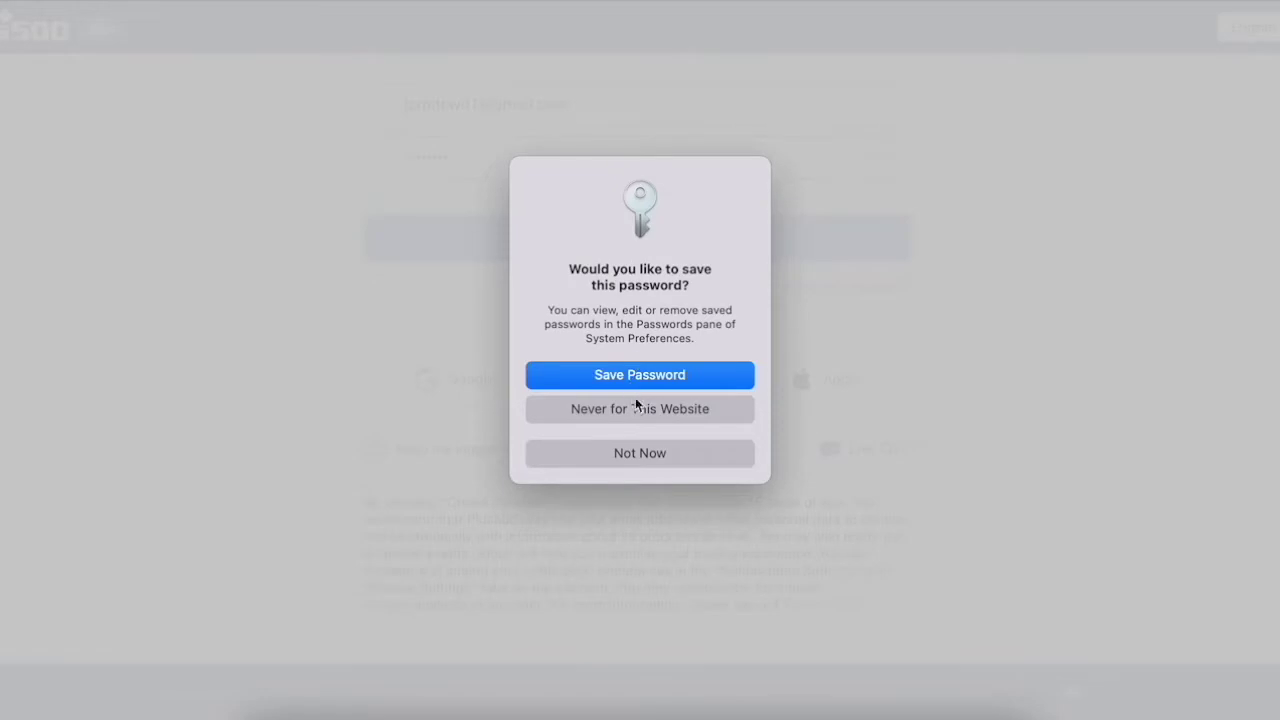
pyautogui.click(636, 379)
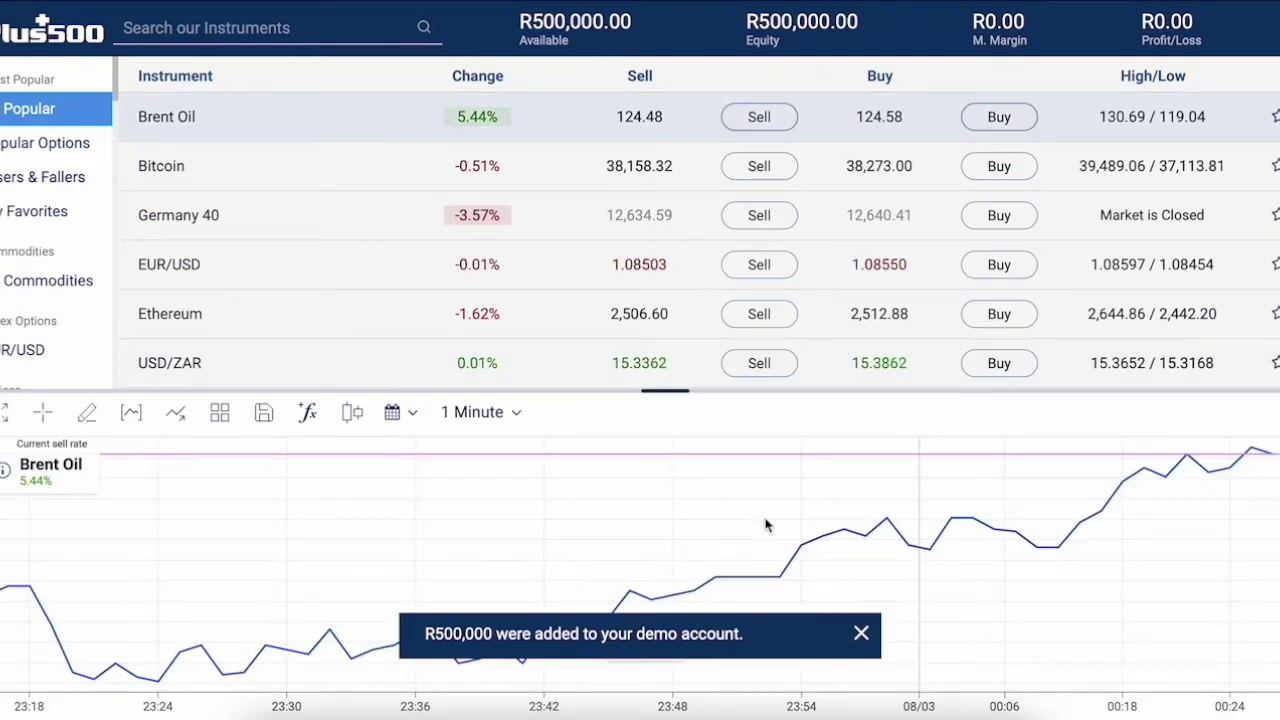
# - Dismiss the R500,000 demo funds notice and skip the guided tour
pyautogui.click(862, 637)
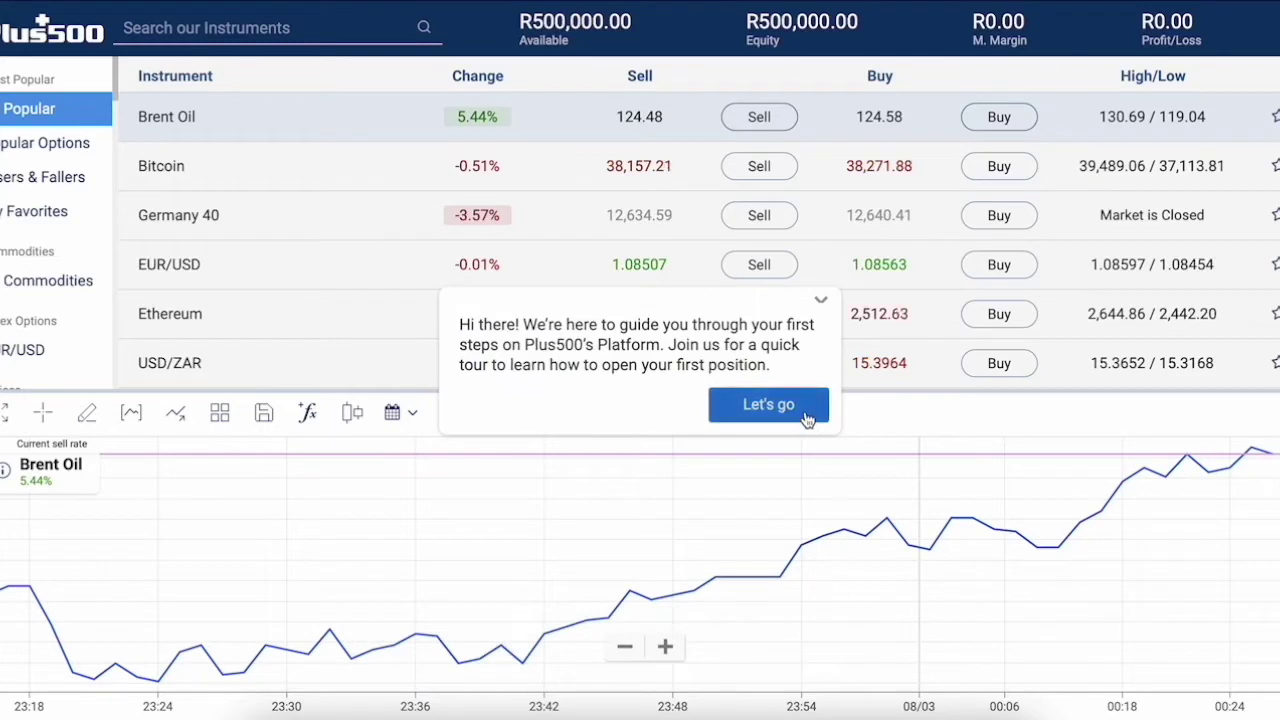
pyautogui.click(822, 301)
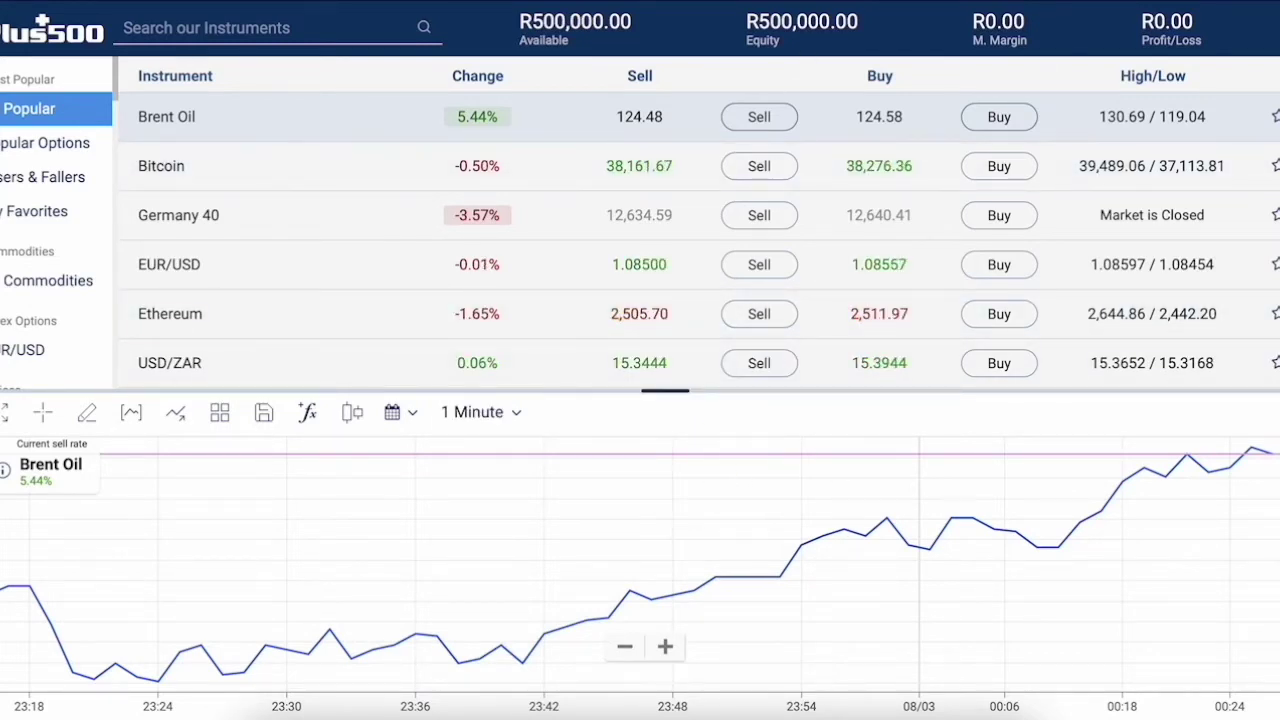
pyautogui.click(920, 0)
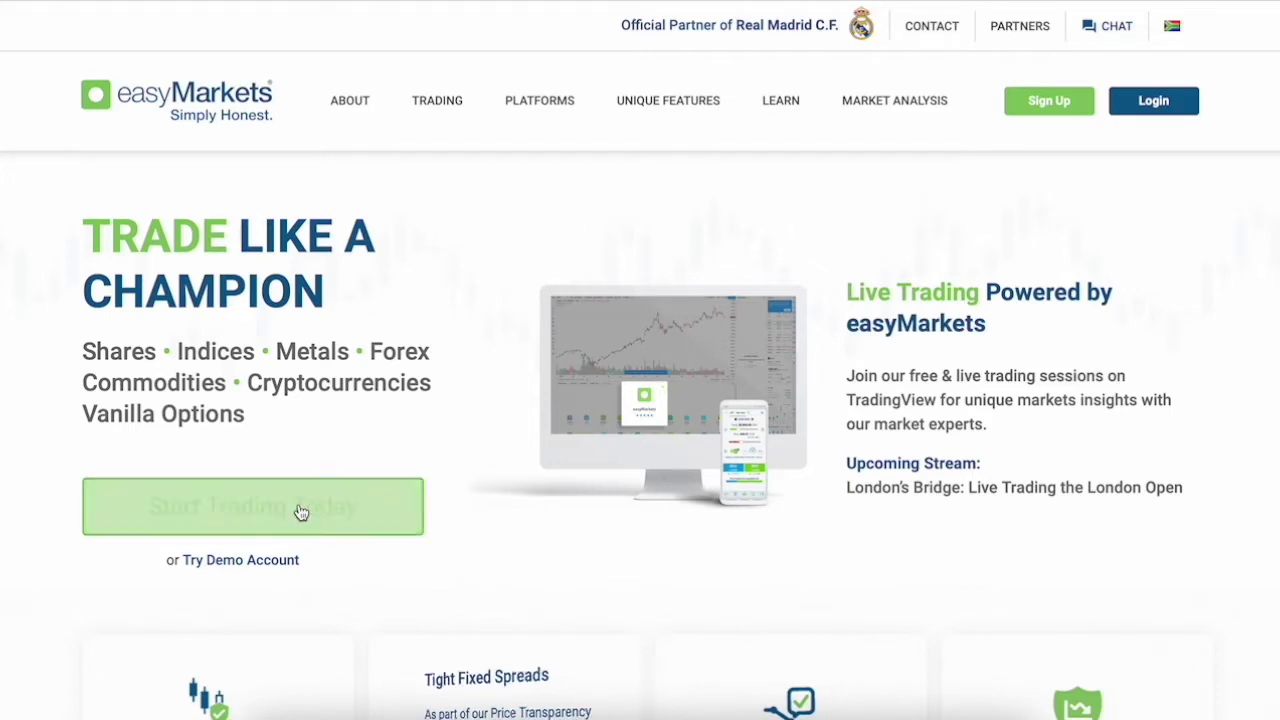
# - Open the easyMarkets demo sign-up form and enter the first and last name
pyautogui.click(265, 562)
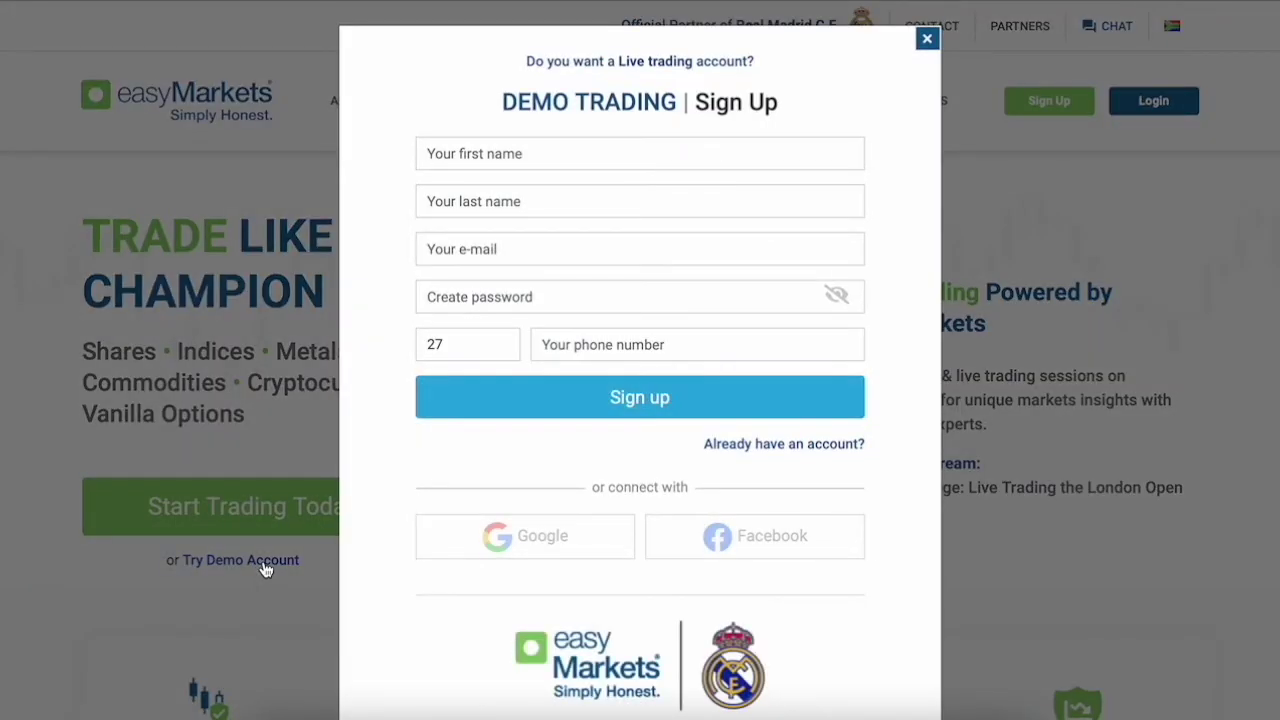
pyautogui.click(555, 150)
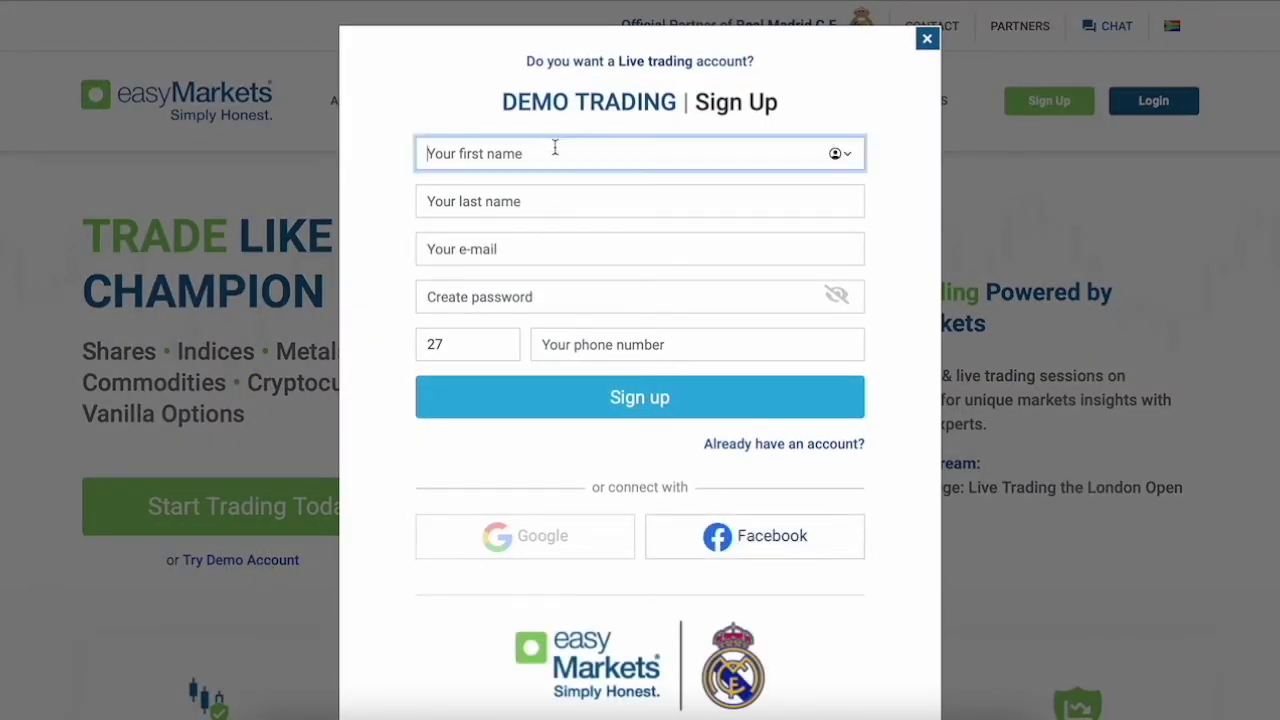
pyautogui.write('James')
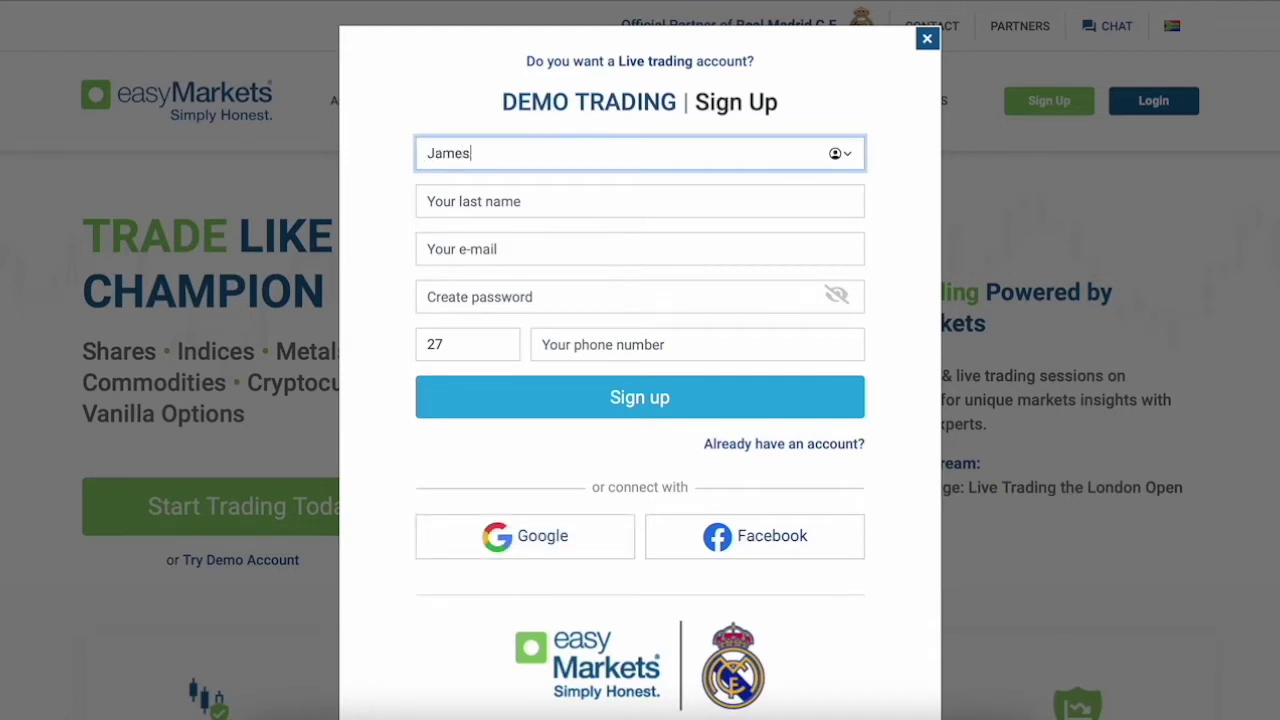
pyautogui.click(428, 201)
pyautogui.write('de')
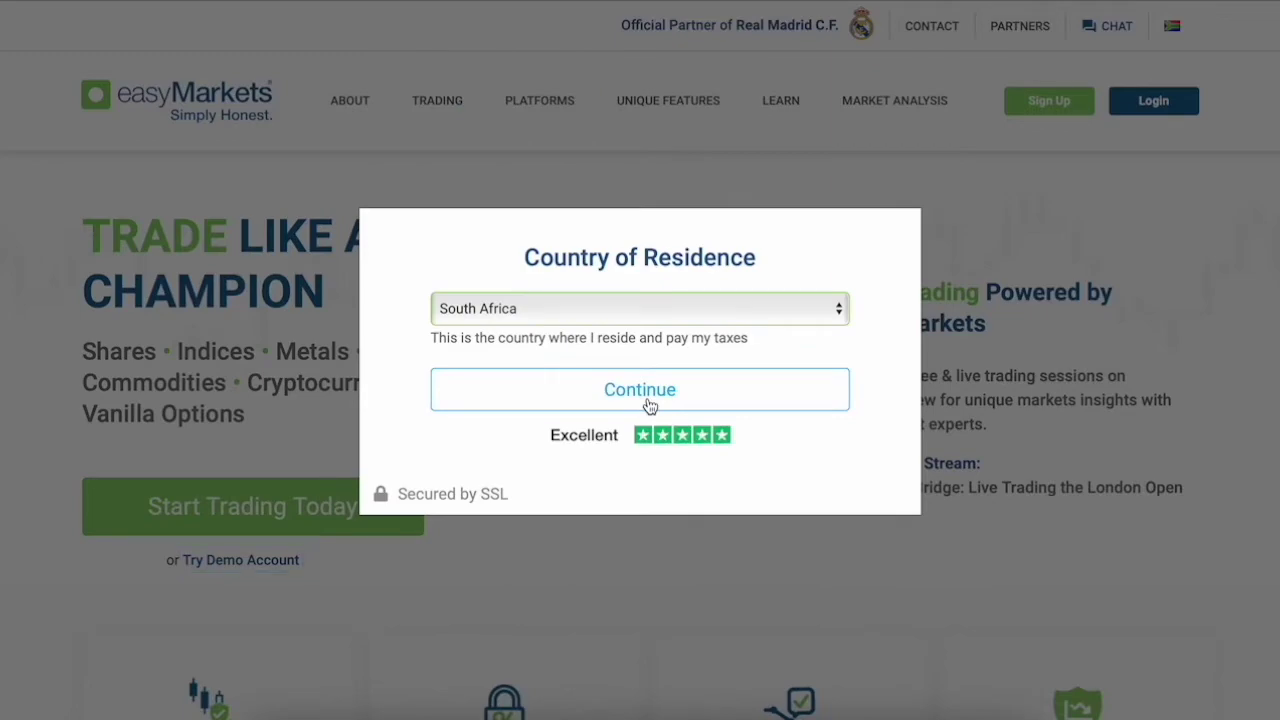
# - Confirm South Africa as country of residence and save the new account password
pyautogui.click(647, 397)
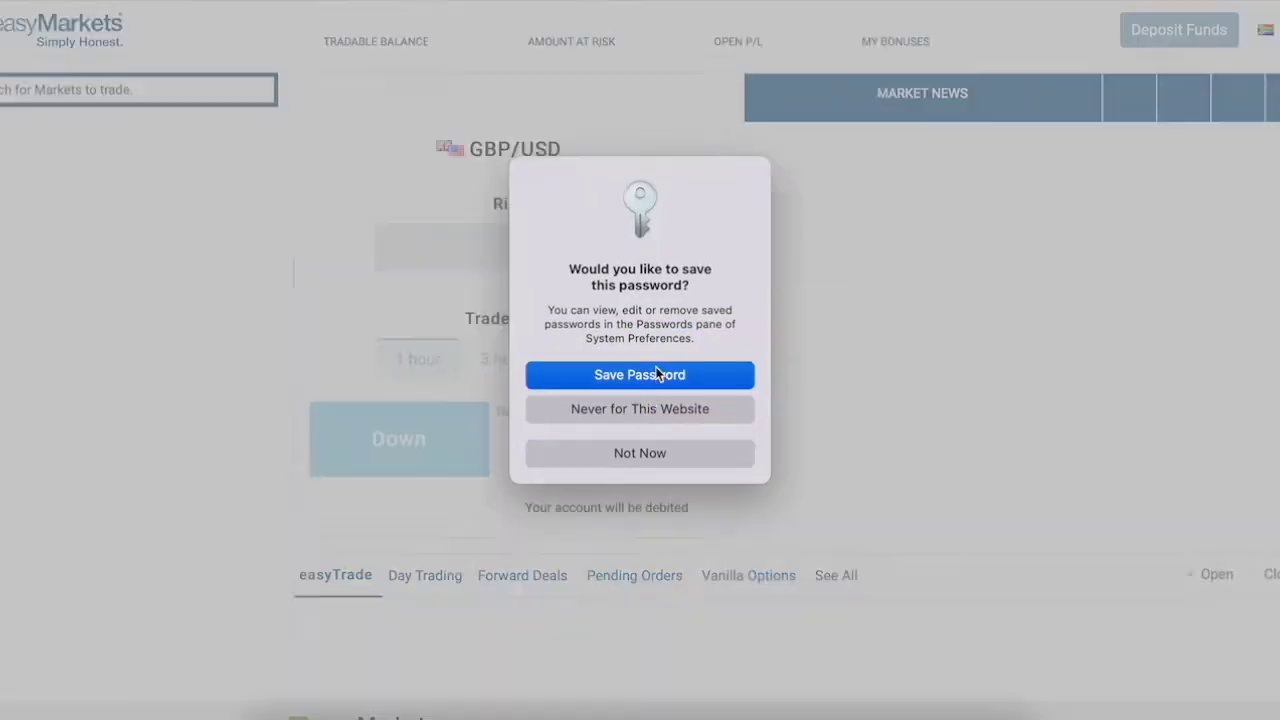
pyautogui.click(655, 369)
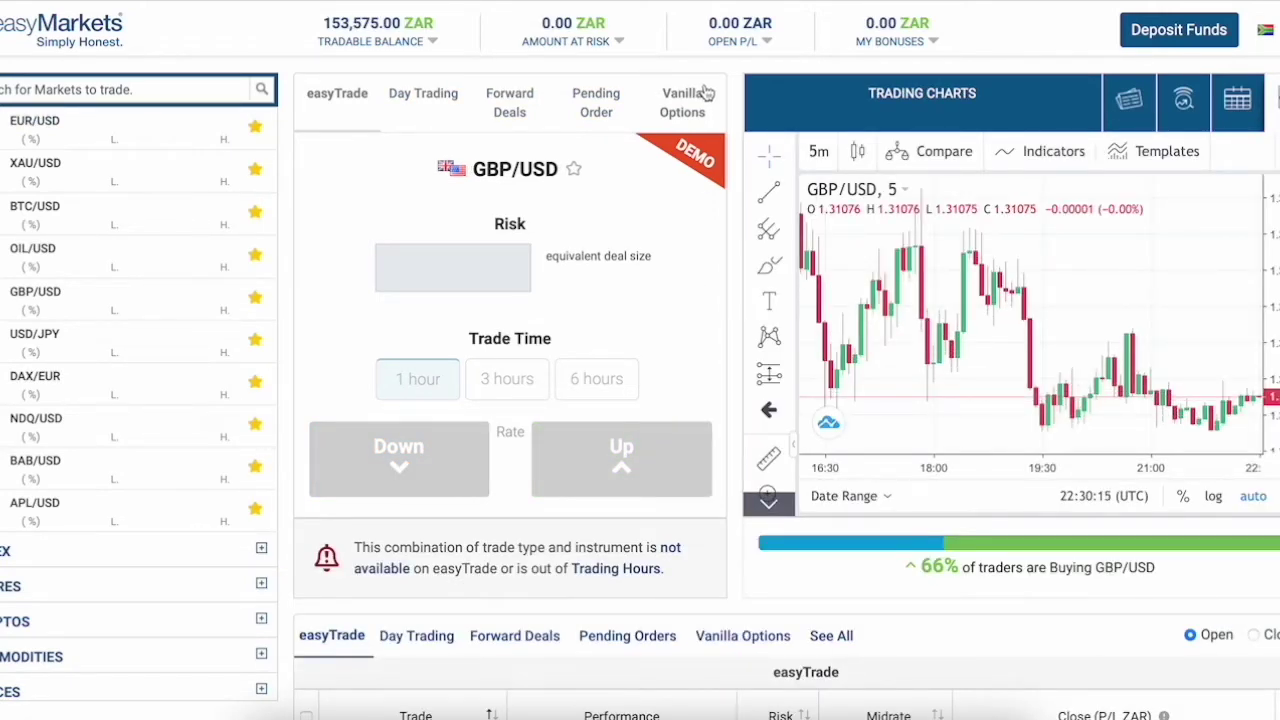
pyautogui.click(925, 2)
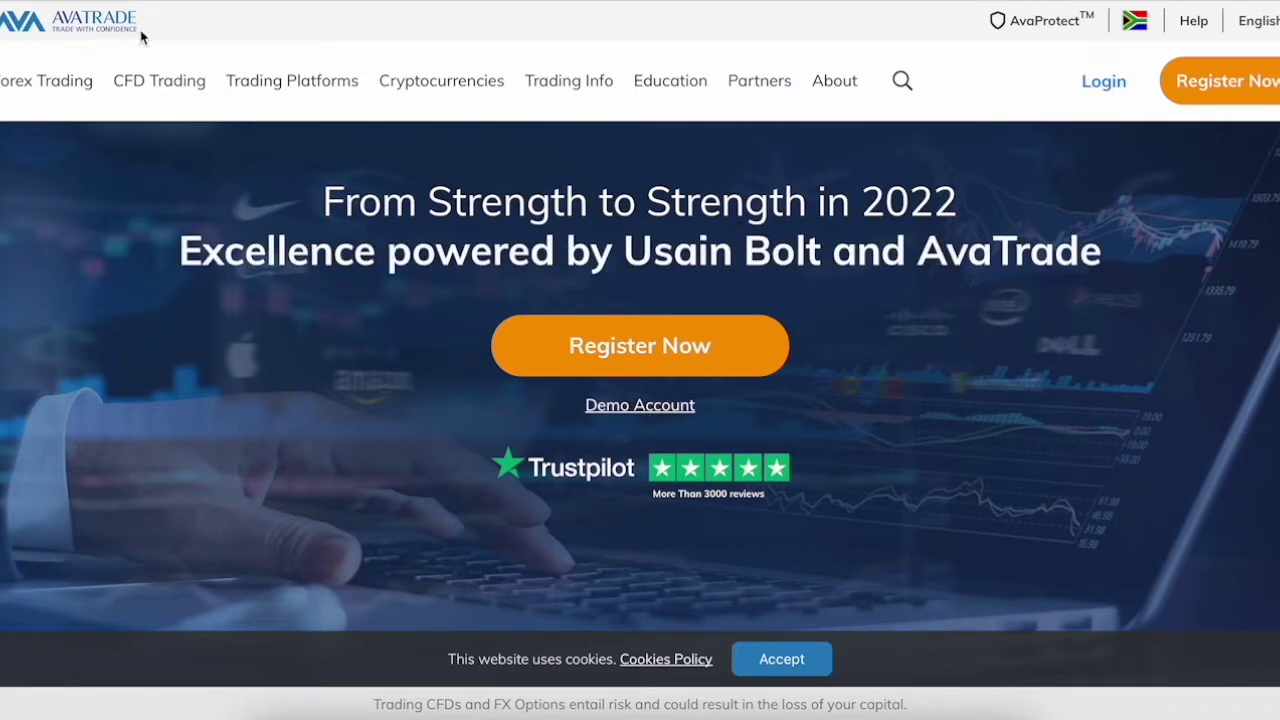
# - Register an AvaTrade demo account with an e-mail address, save the password, and skip the tutorial
pyautogui.click(617, 414)
pyautogui.click(689, 331)
pyautogui.click(808, 518)
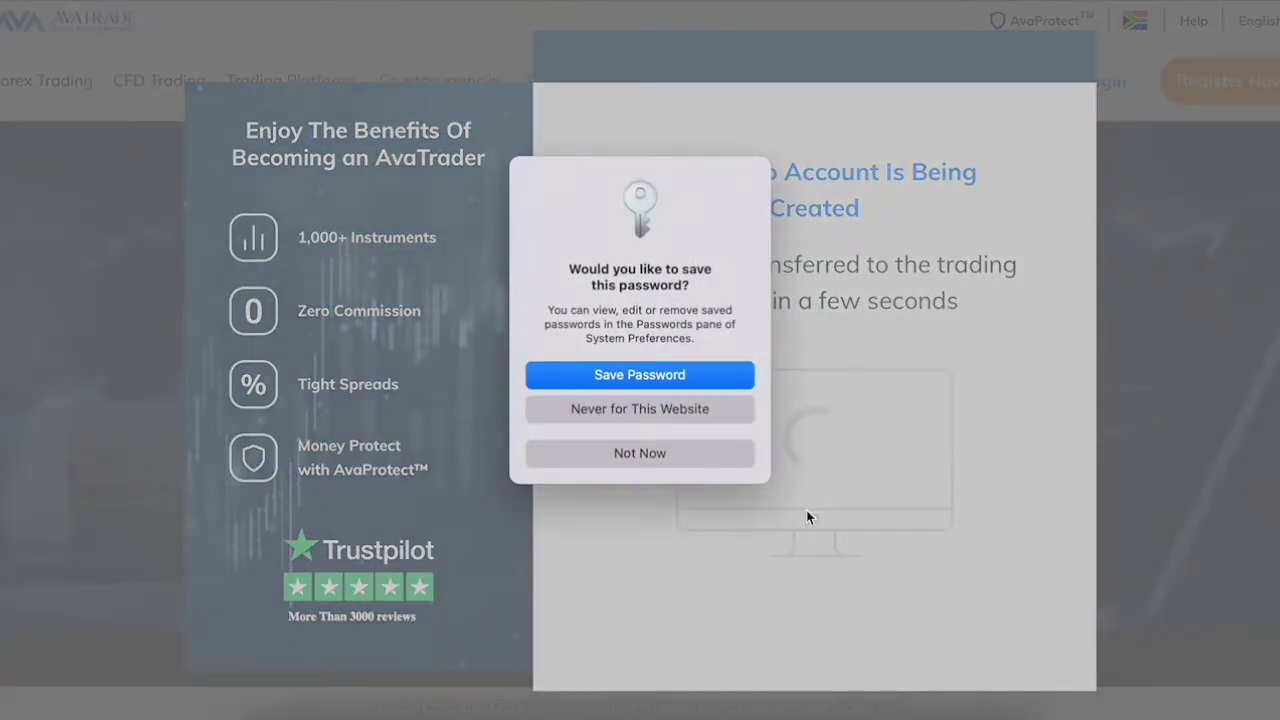
pyautogui.click(682, 376)
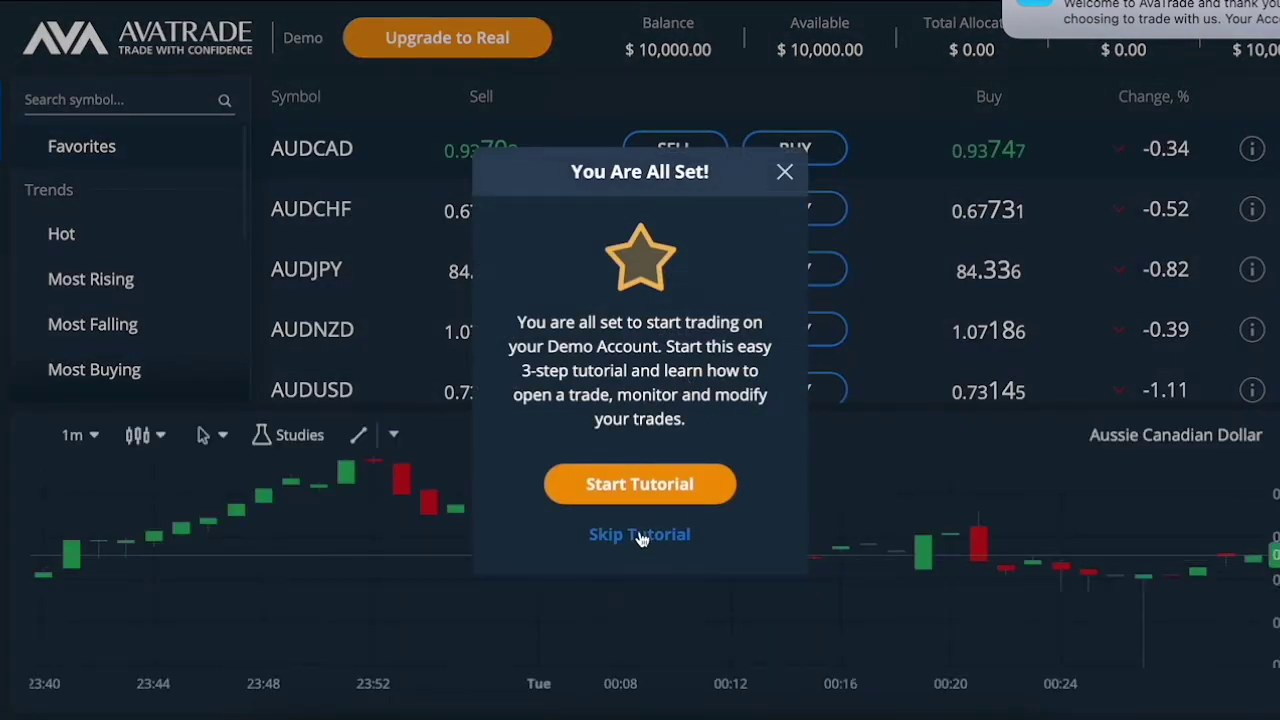
pyautogui.click(645, 535)
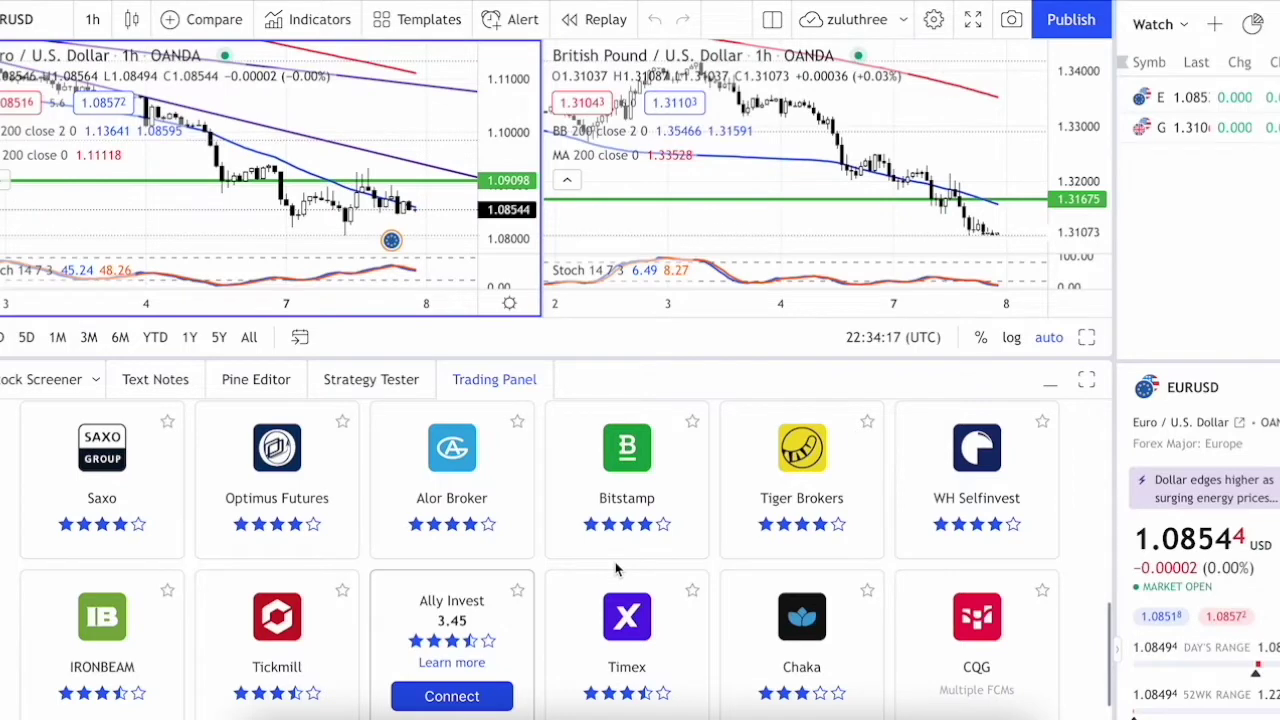
pyautogui.scroll(3, 616, 569)
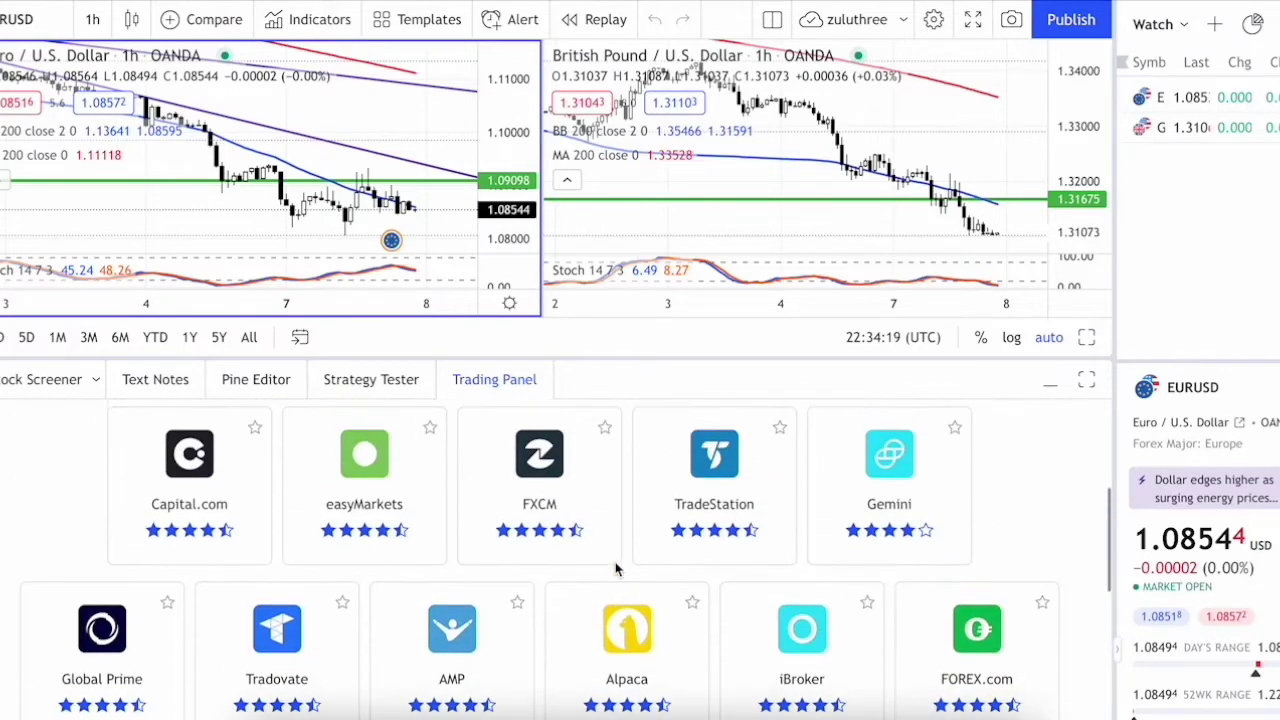
pyautogui.scroll(4, 616, 569)
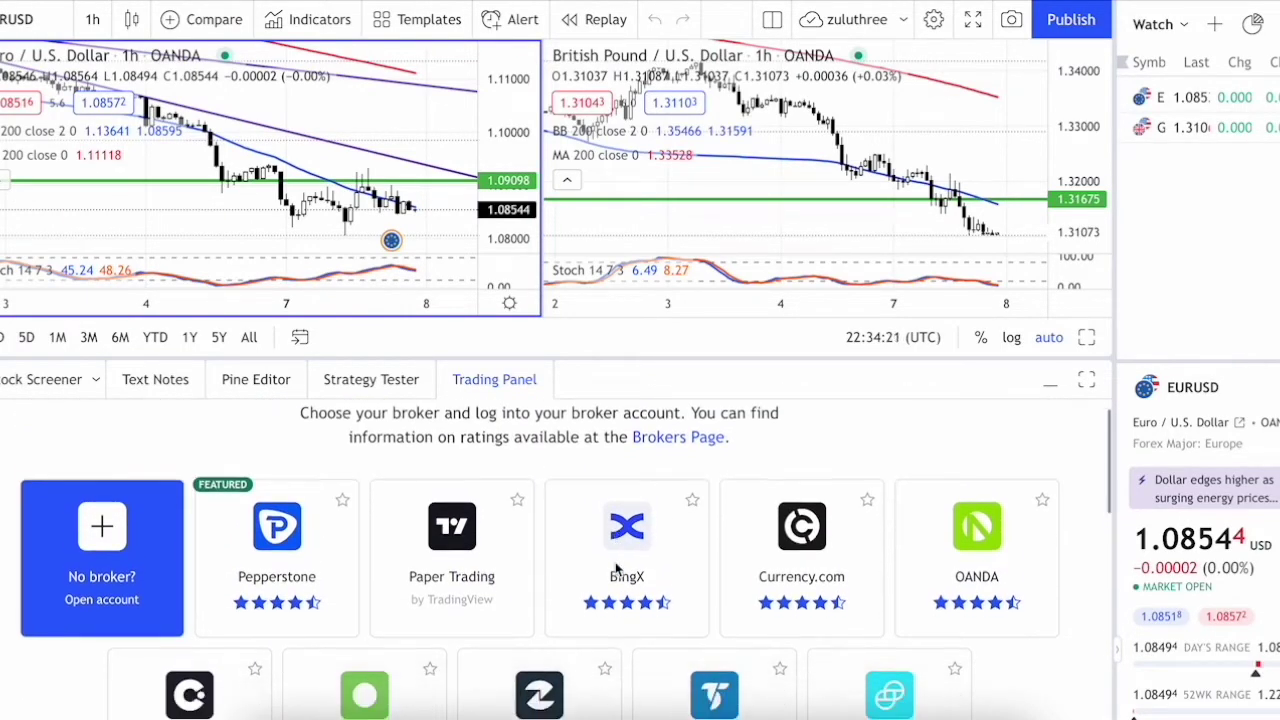
pyautogui.scroll(-2, 616, 569)
pyautogui.scroll(-1, 616, 569)
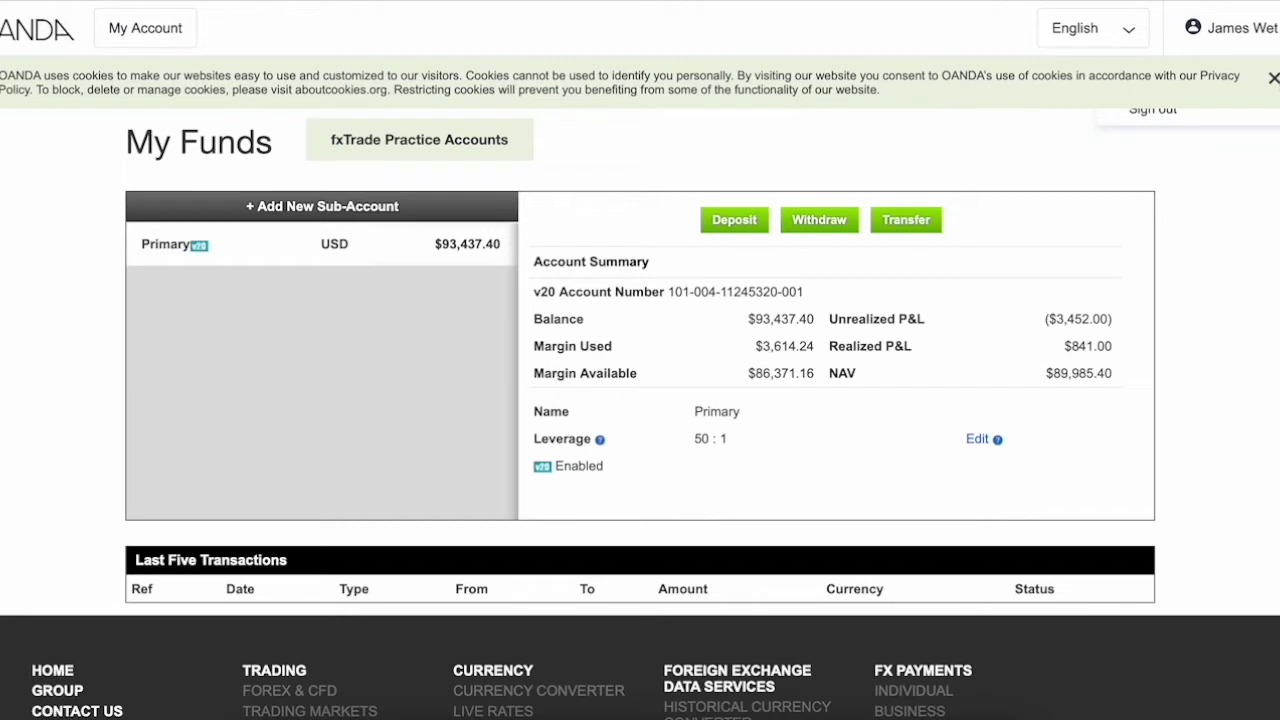
# - Dismiss the cookie notice on the OANDA My Funds page
pyautogui.click(1273, 79)
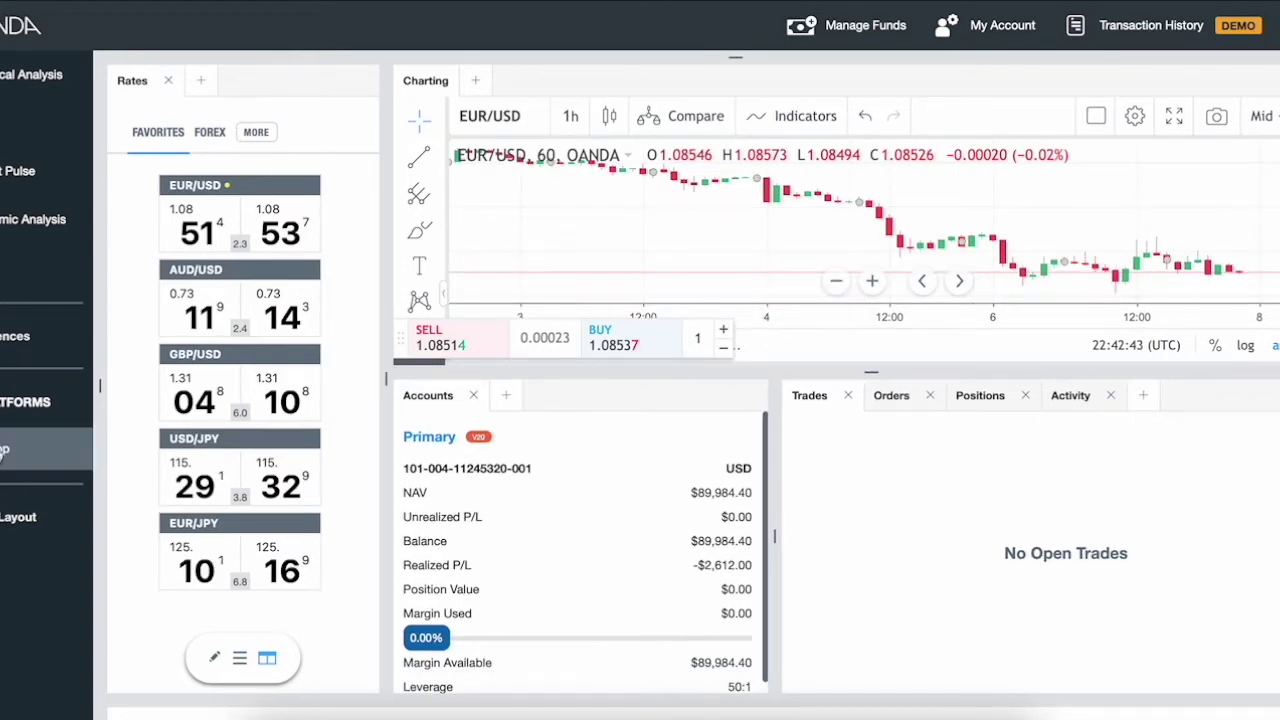
# - Download and open the fxTrade Practice desktop app, enlarge its window, then return to the web platform
pyautogui.click(3, 451)
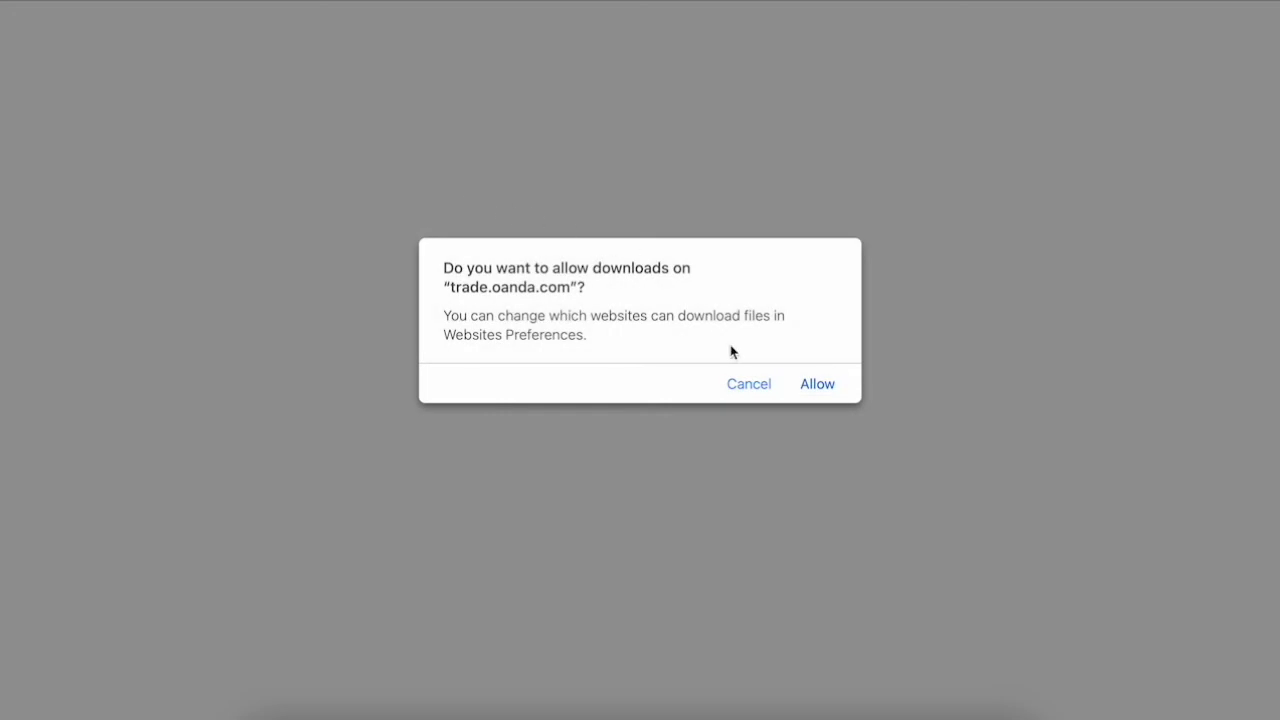
pyautogui.click(816, 384)
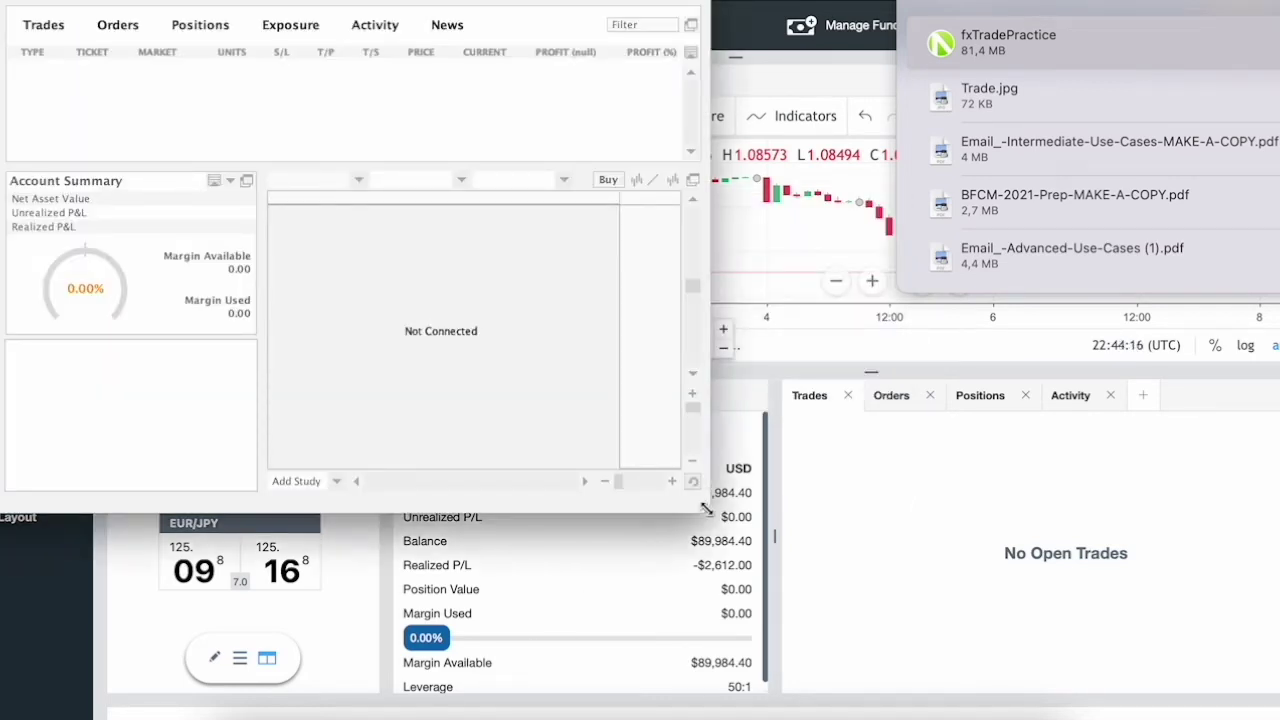
pyautogui.moveTo(706, 510); pyautogui.dragTo(928, 530)
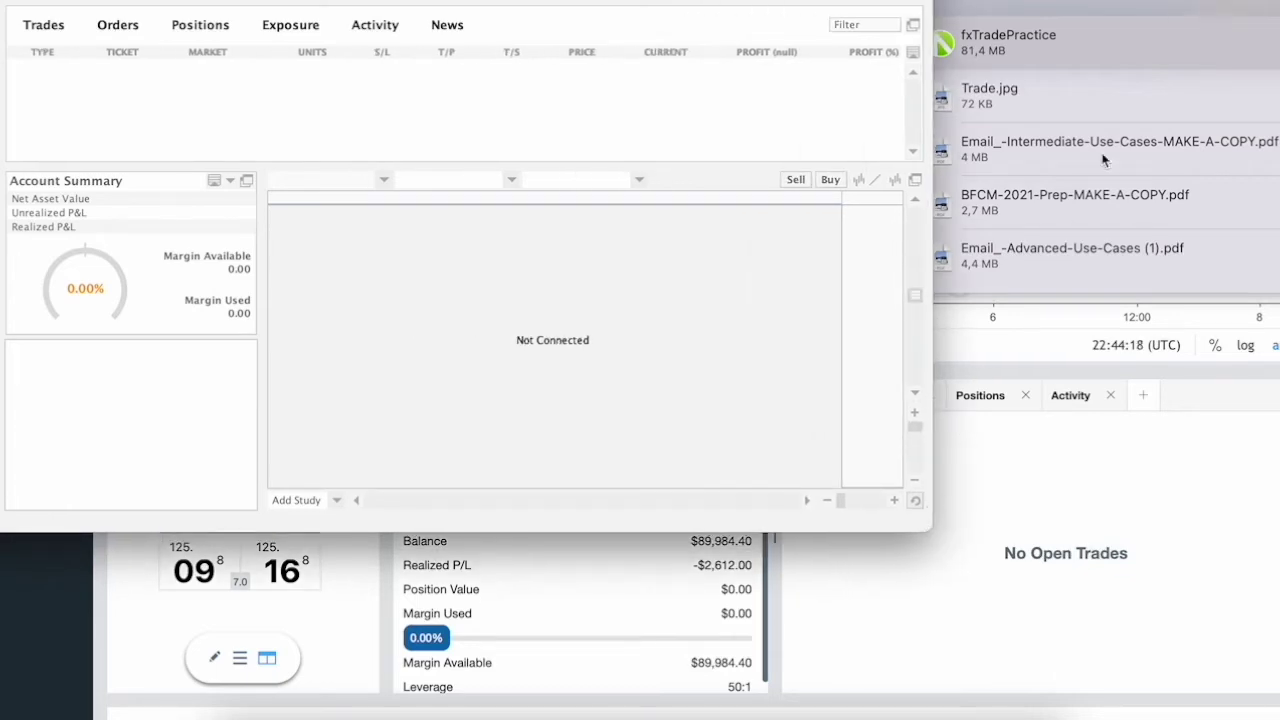
pyautogui.click(1150, 27)
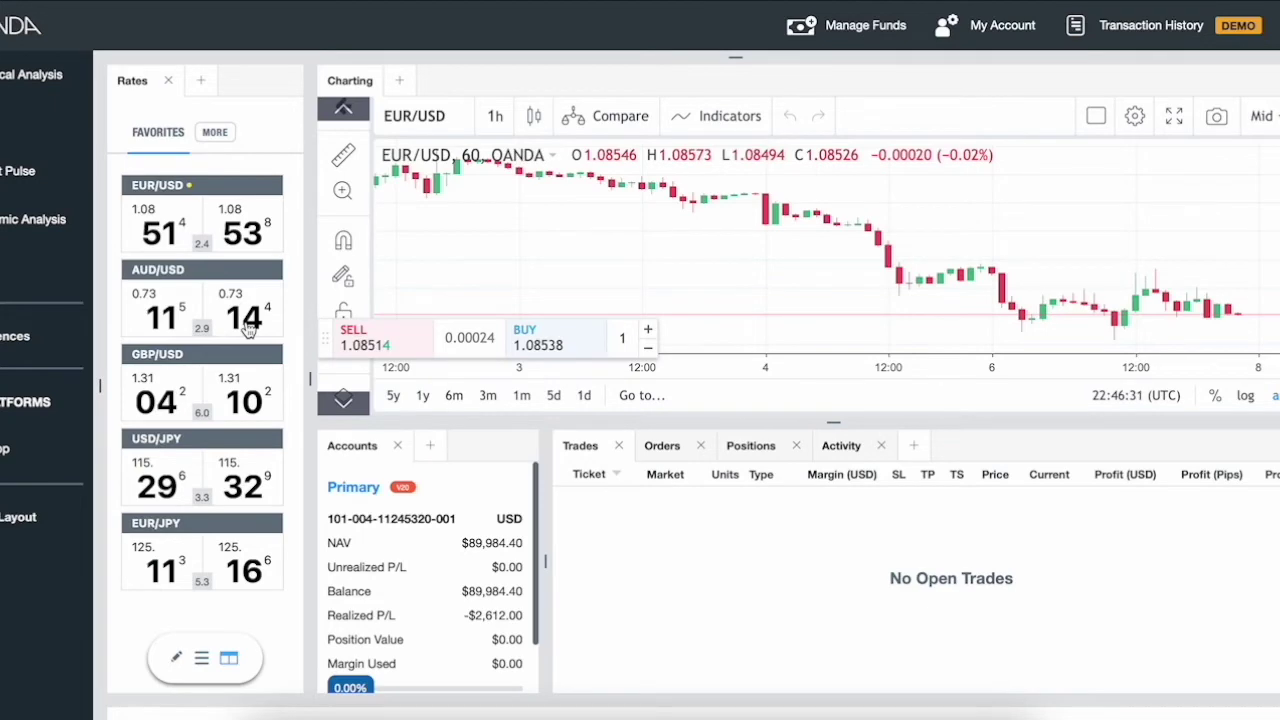
# - Buy 1 unit of AUD/USD at market, filled at 0.73144
pyautogui.click(247, 322)
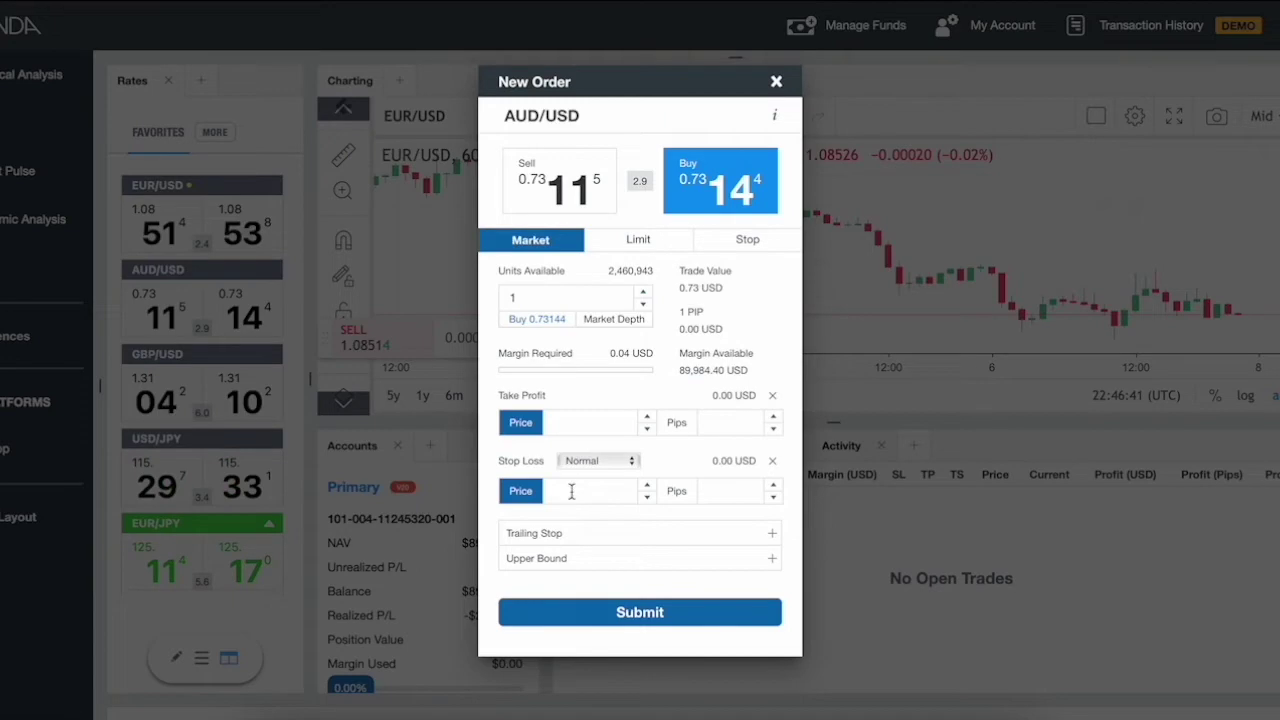
pyautogui.click(638, 613)
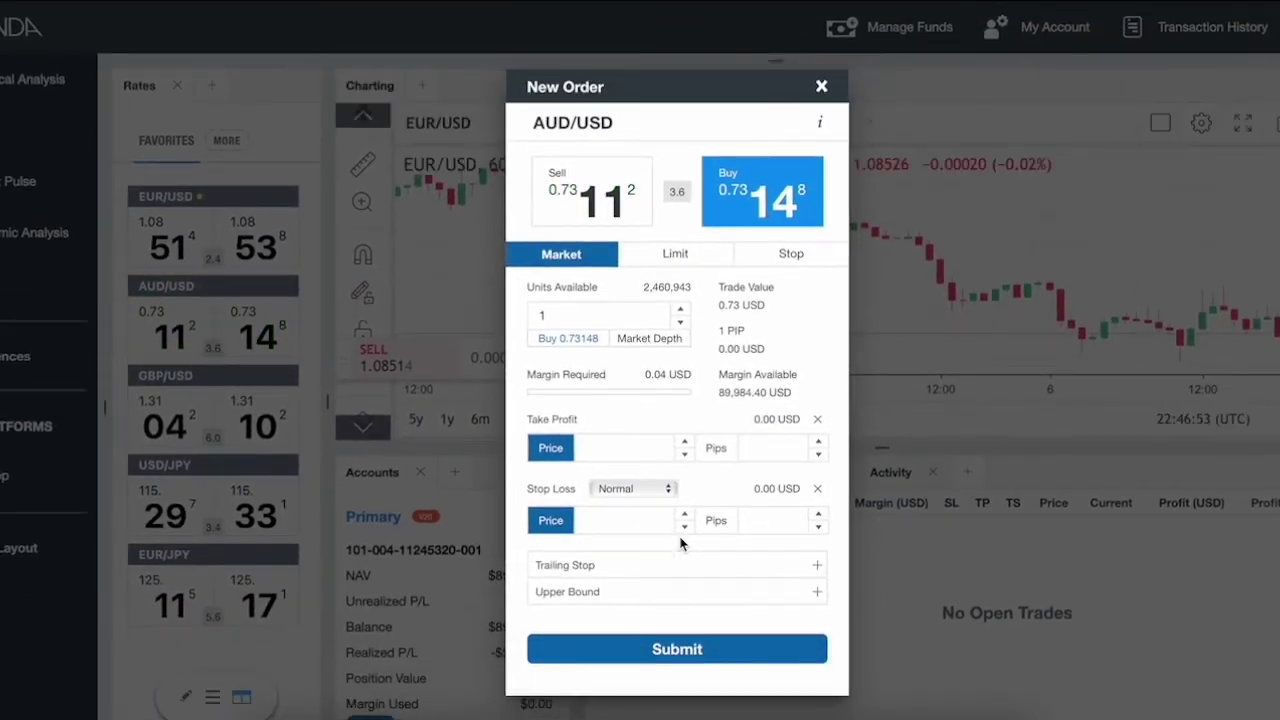
pyautogui.click(673, 650)
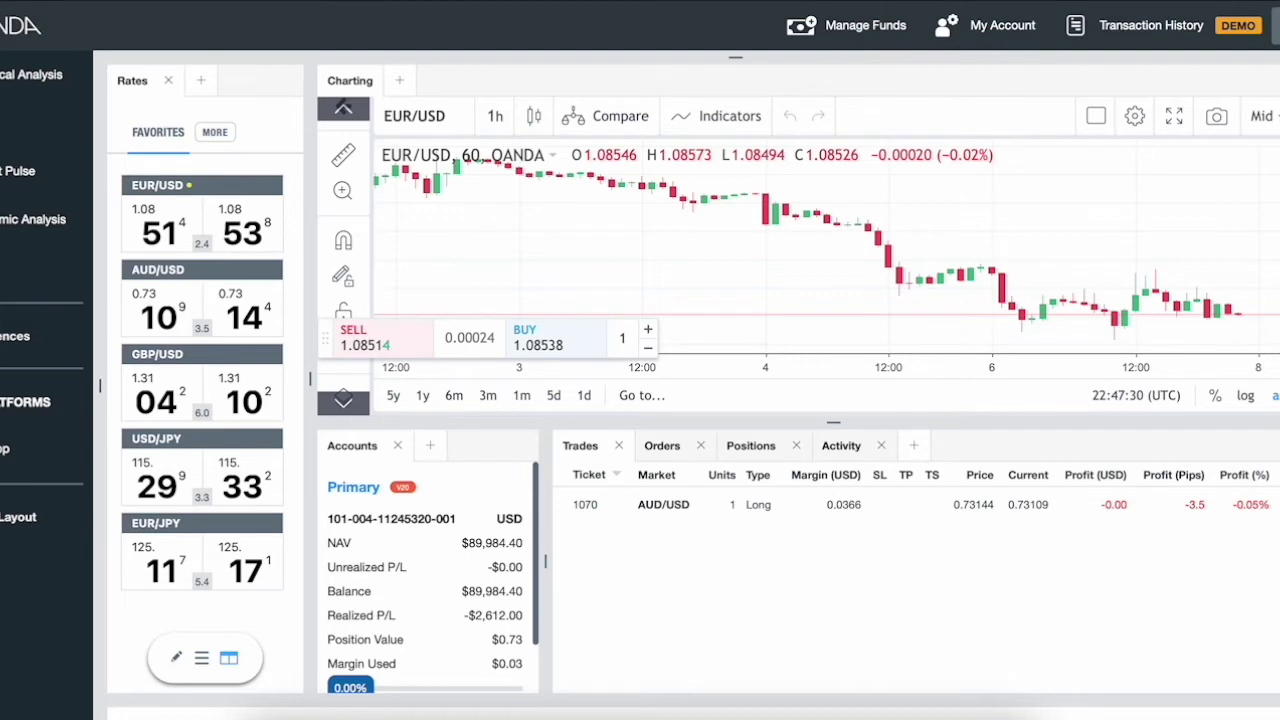
pyautogui.click(1152, 30)
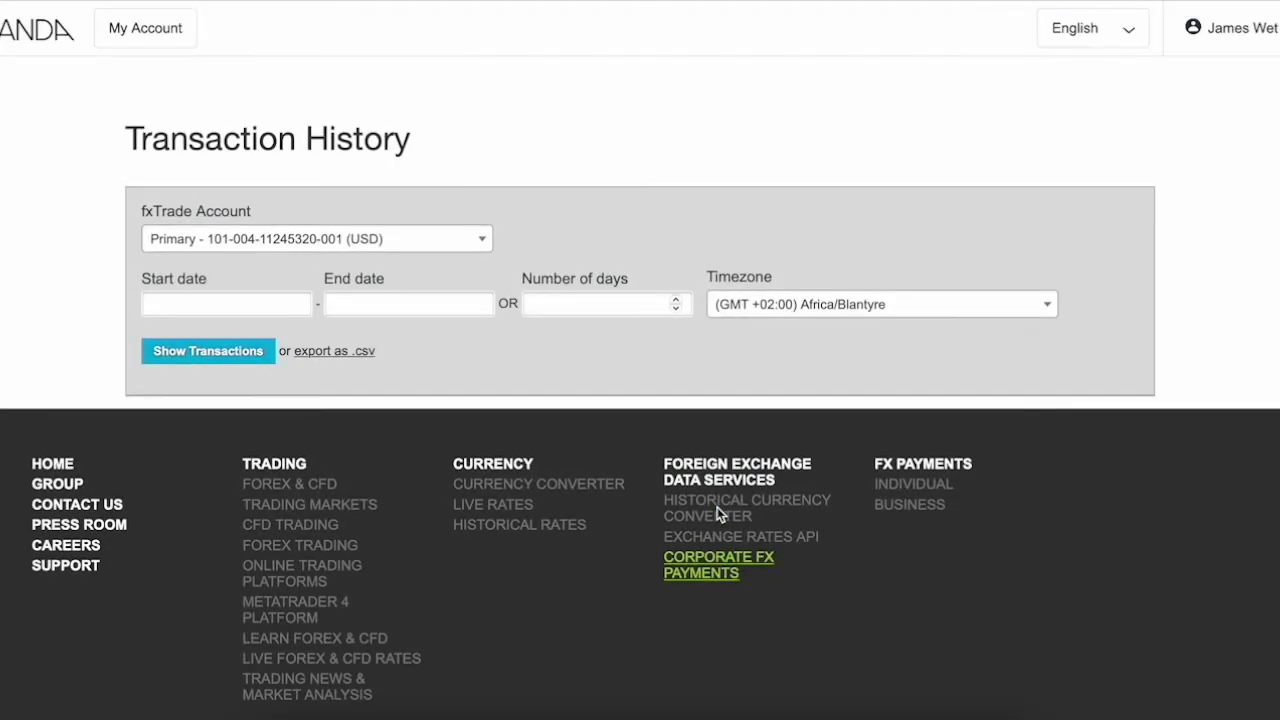
# - Set the transaction date range to 2022-01-01 through 2022-03-08
pyautogui.click(226, 303)
pyautogui.click(163, 341)
pyautogui.click(163, 341)
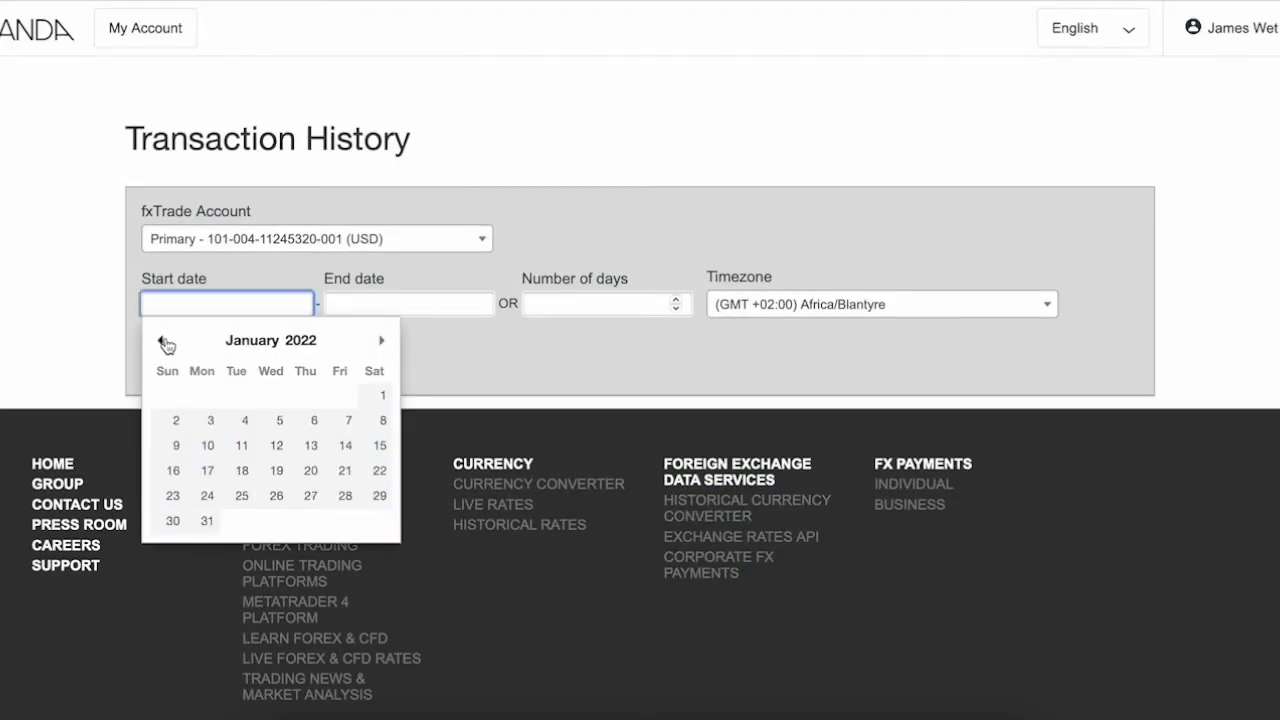
pyautogui.click(376, 397)
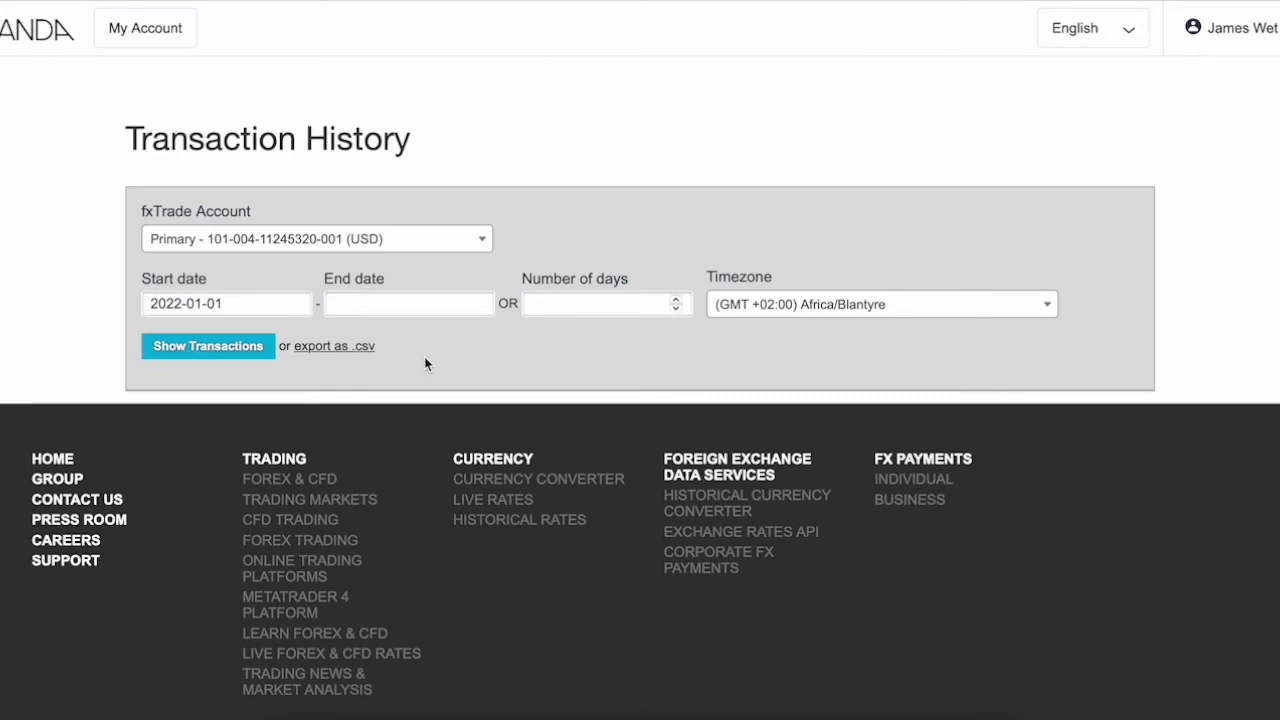
pyautogui.click(489, 304)
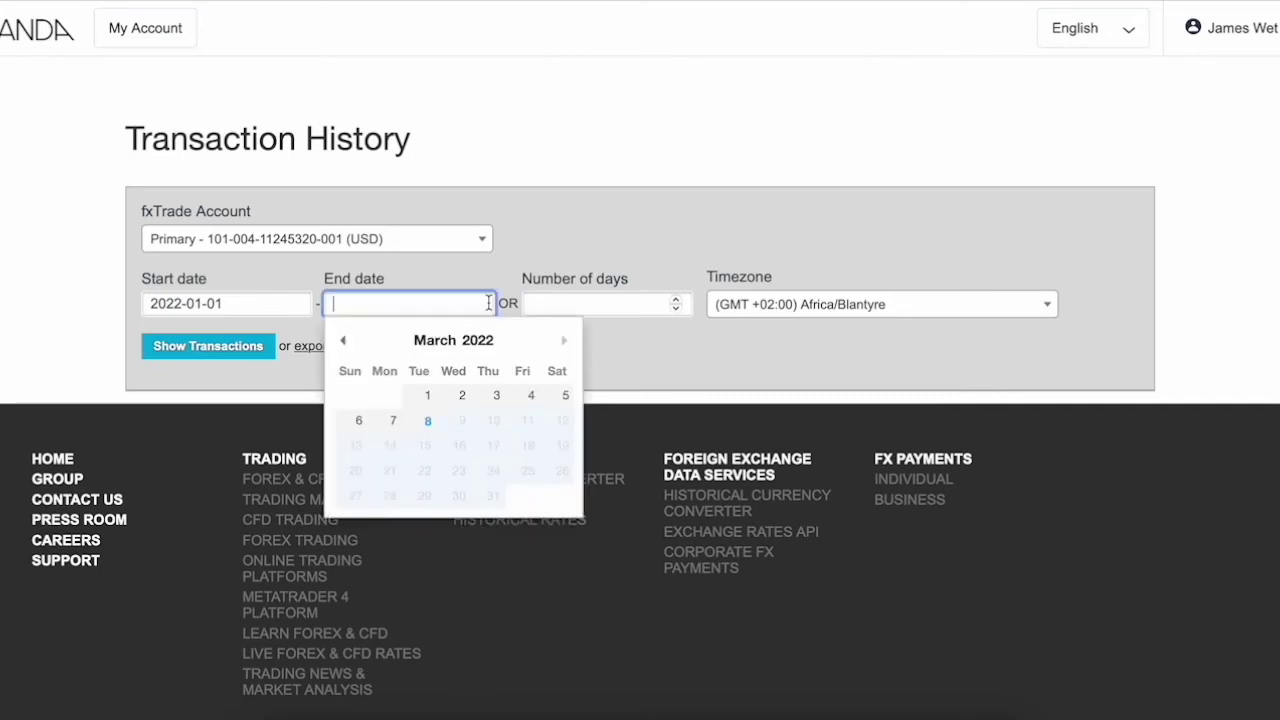
pyautogui.click(426, 421)
# - Move the start date back to 2021-10-01 and list the transactions
pyautogui.click(275, 305)
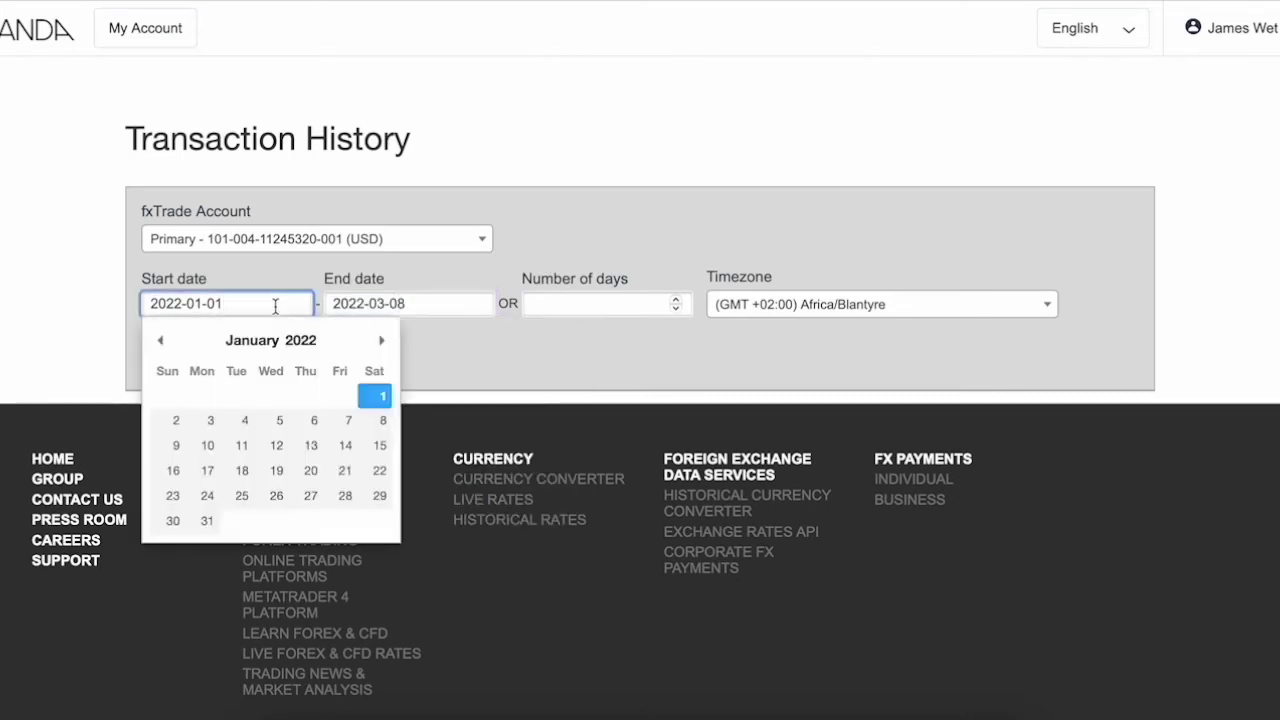
pyautogui.click(161, 341)
pyautogui.click(161, 341)
pyautogui.click(161, 341)
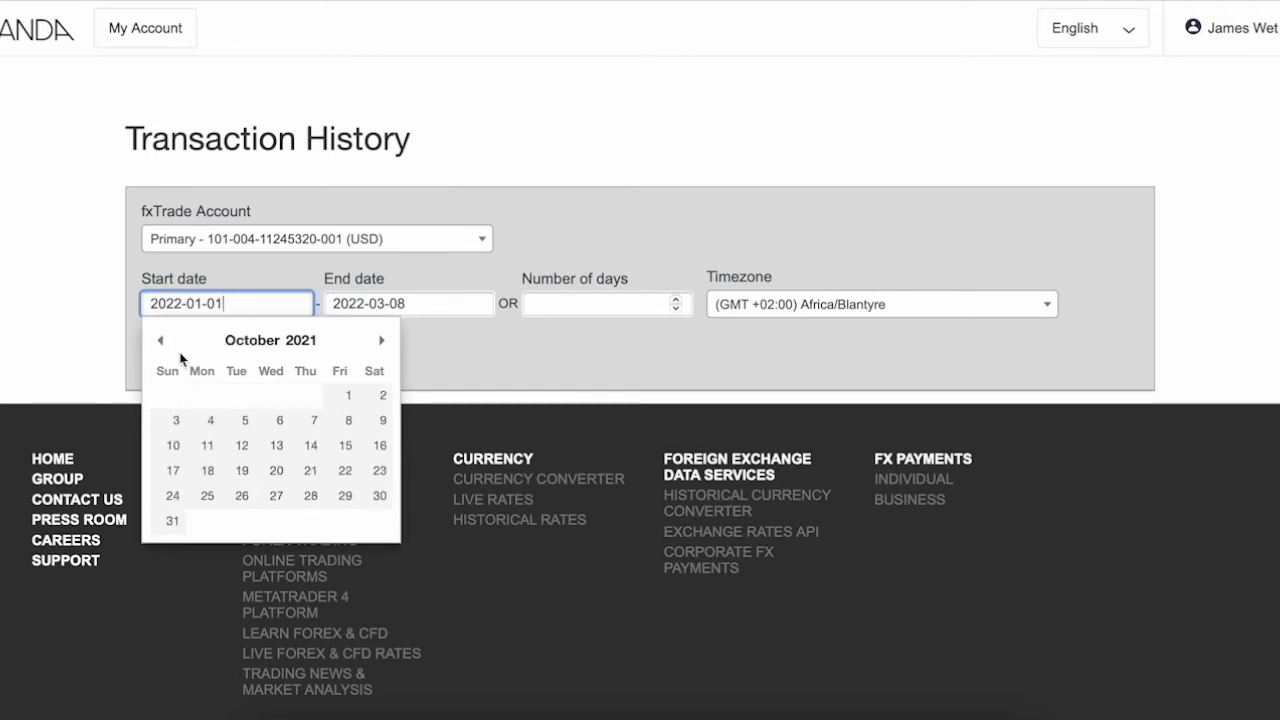
pyautogui.click(346, 396)
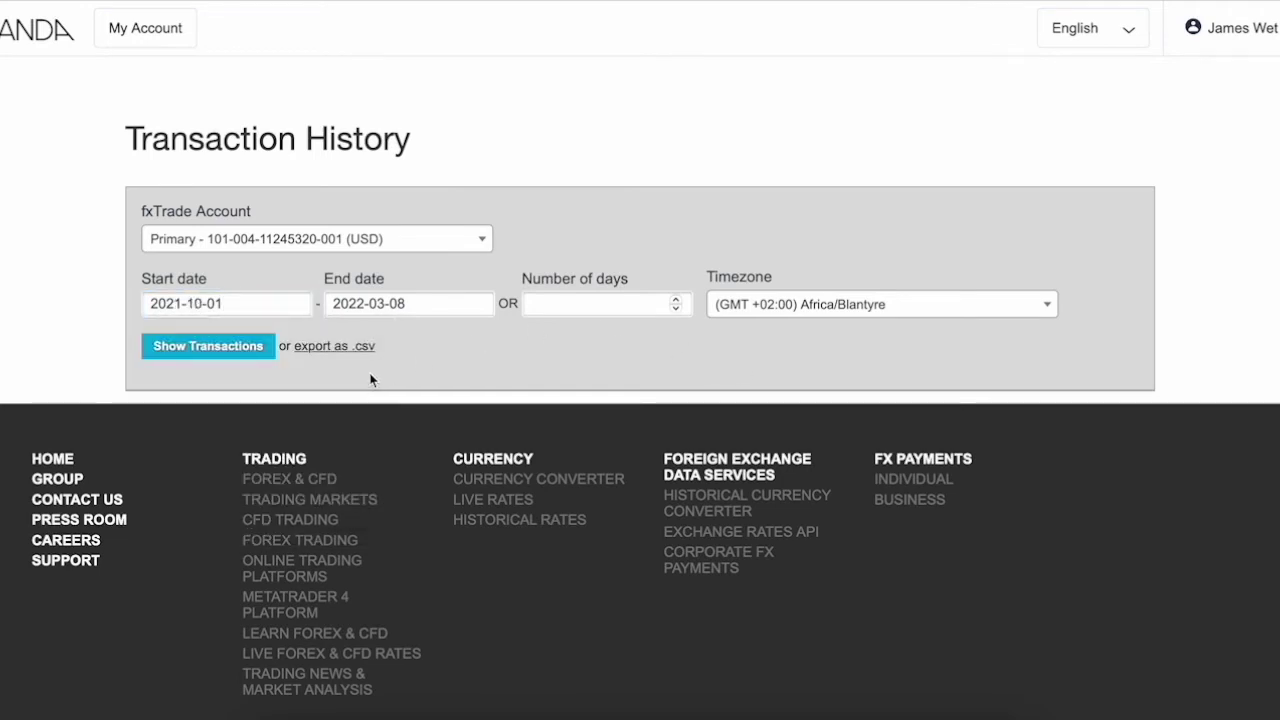
pyautogui.click(252, 346)
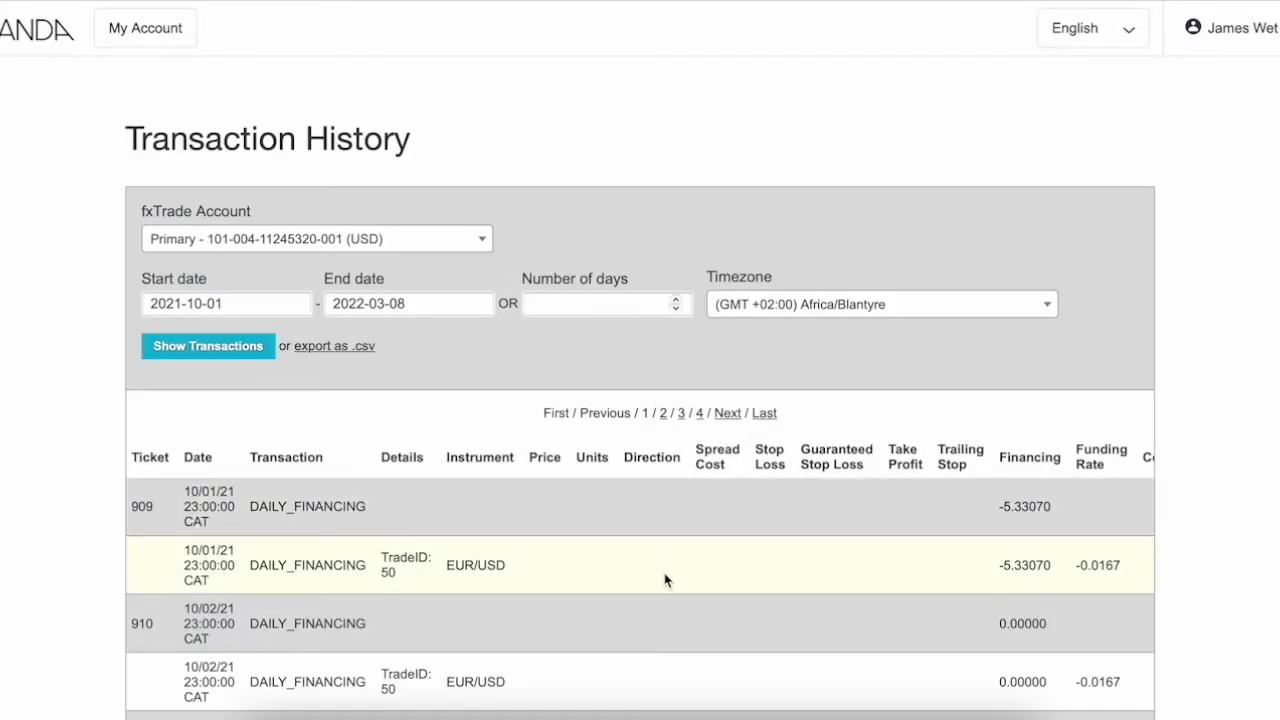
# - Scroll through the DAILY_FINANCING transaction table to inspect the Financing and Balance columns
pyautogui.scroll(-3, 666, 580)
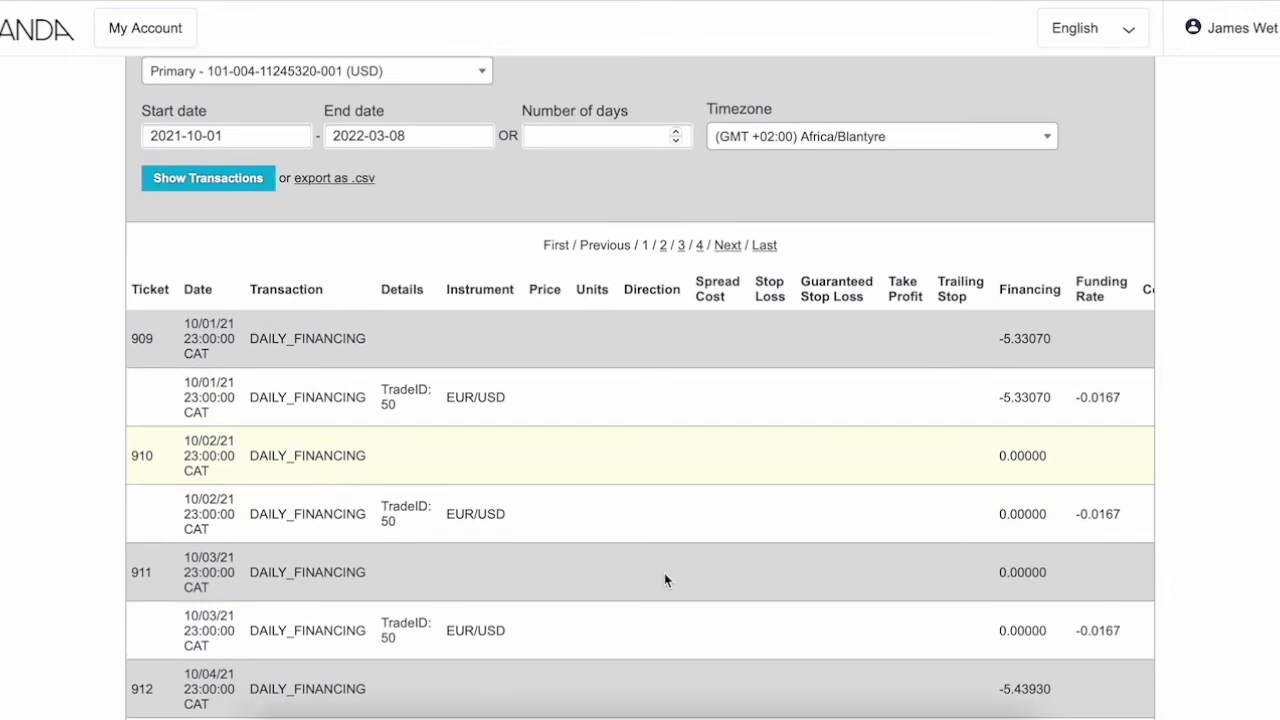
pyautogui.scroll(-2, 664, 580)
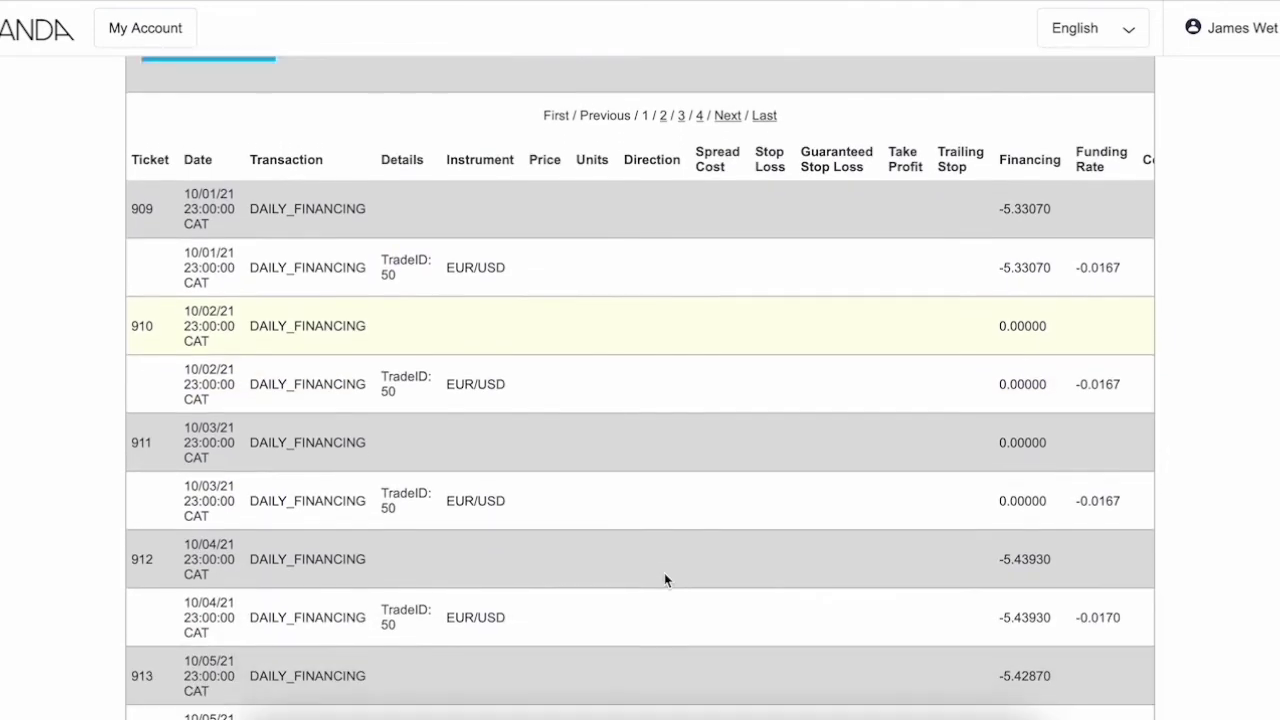
pyautogui.scroll(5, 664, 580)
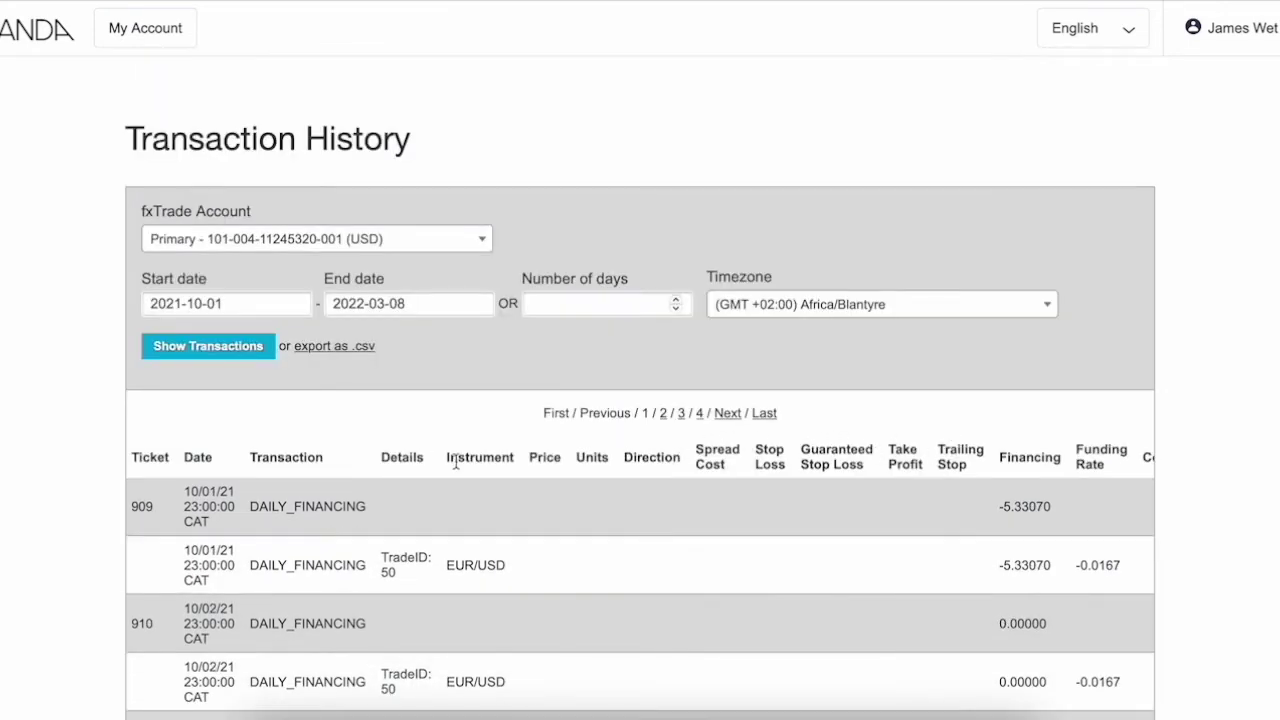
pyautogui.hscroll(5, 652, 506)
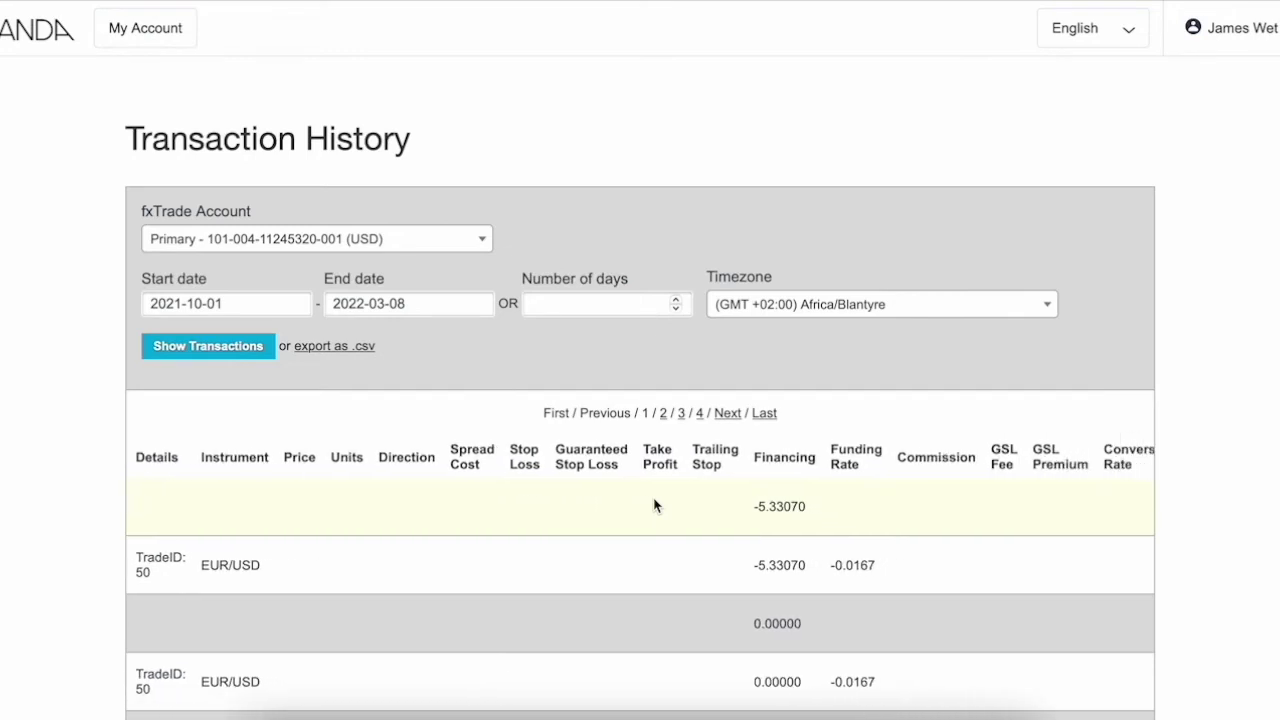
pyautogui.hscroll(1, 654, 505)
pyautogui.hscroll(5, 654, 505)
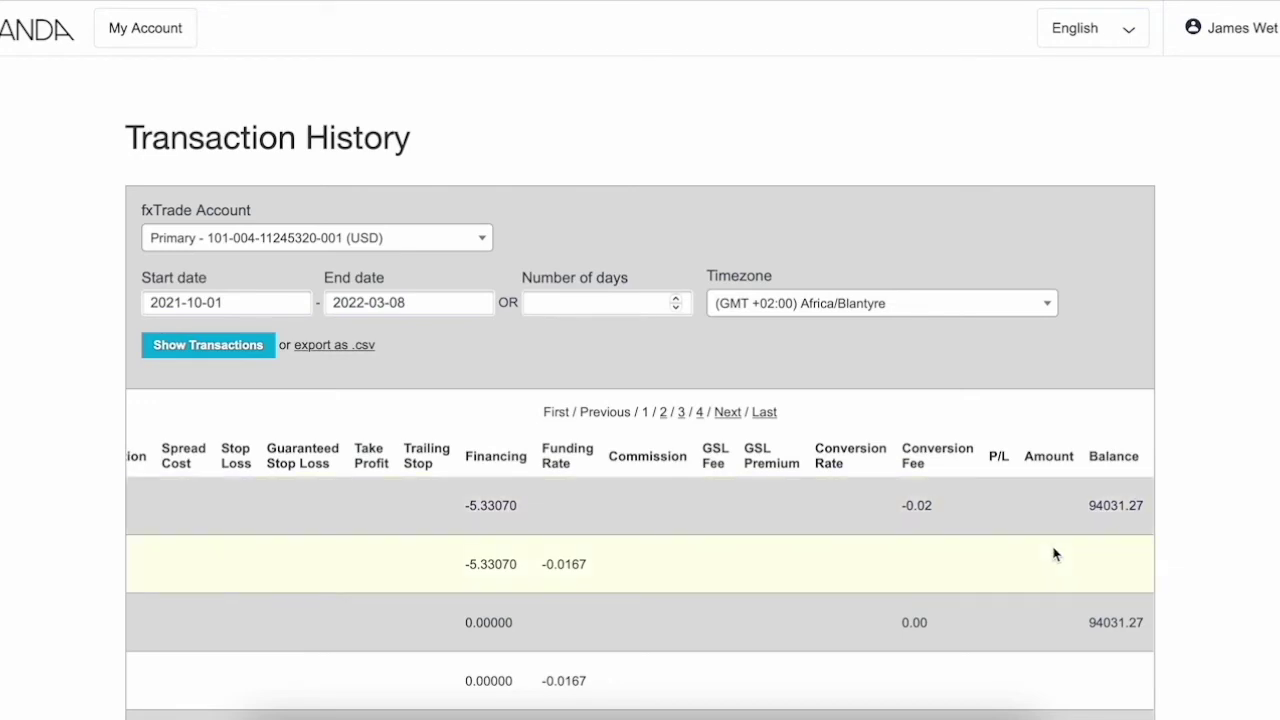
pyautogui.scroll(-4, 1055, 552)
pyautogui.scroll(-6, 1055, 552)
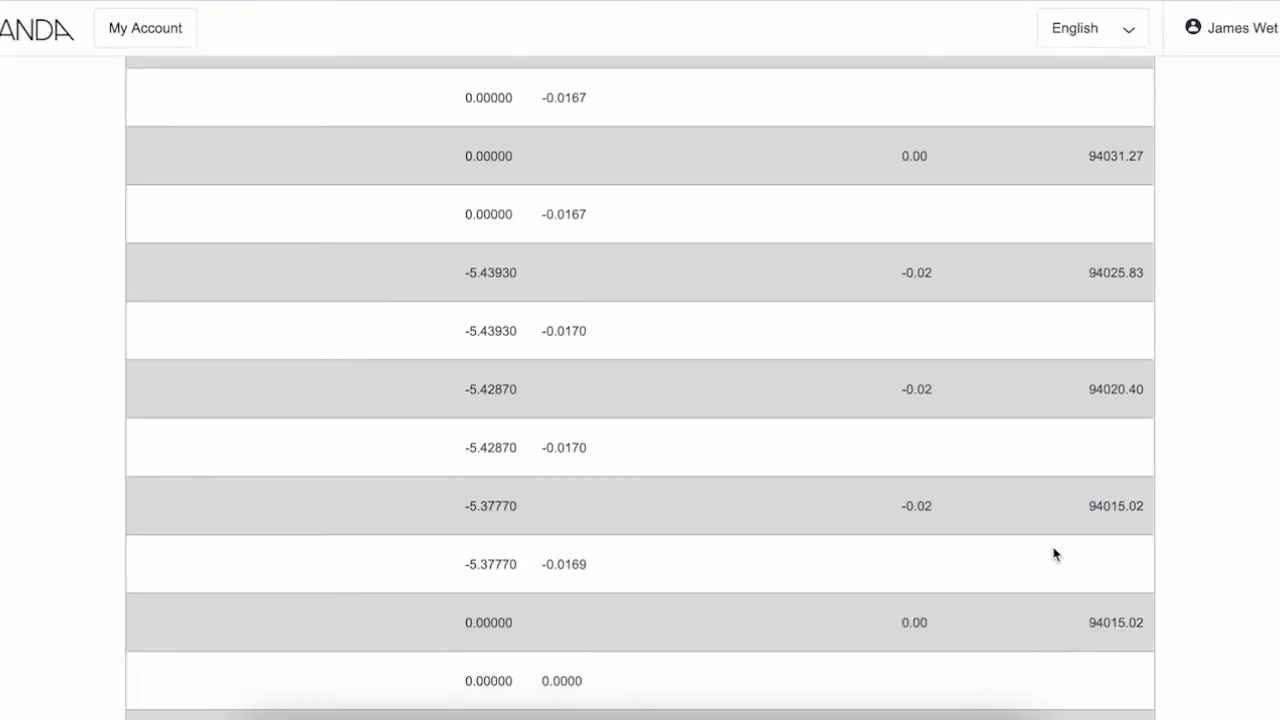
pyautogui.scroll(-2, 1055, 552)
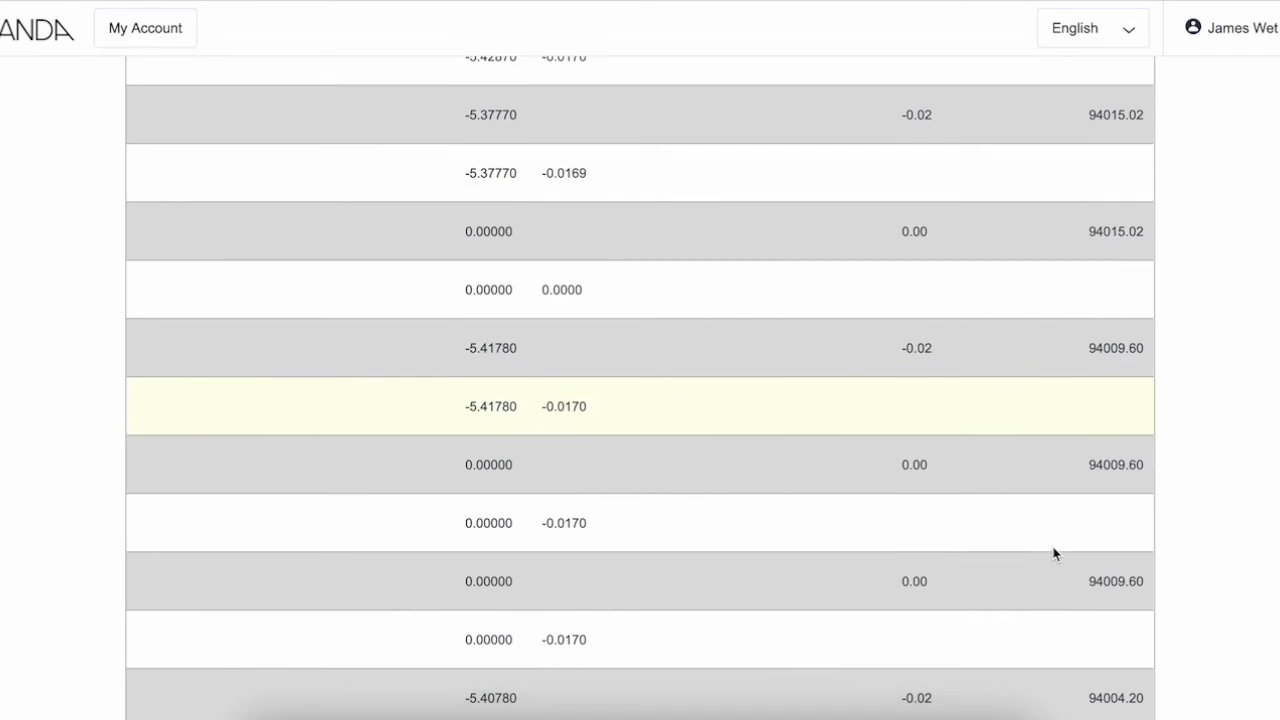
pyautogui.scroll(8, 1055, 552)
pyautogui.scroll(4, 1055, 554)
pyautogui.scroll(-1, 1055, 554)
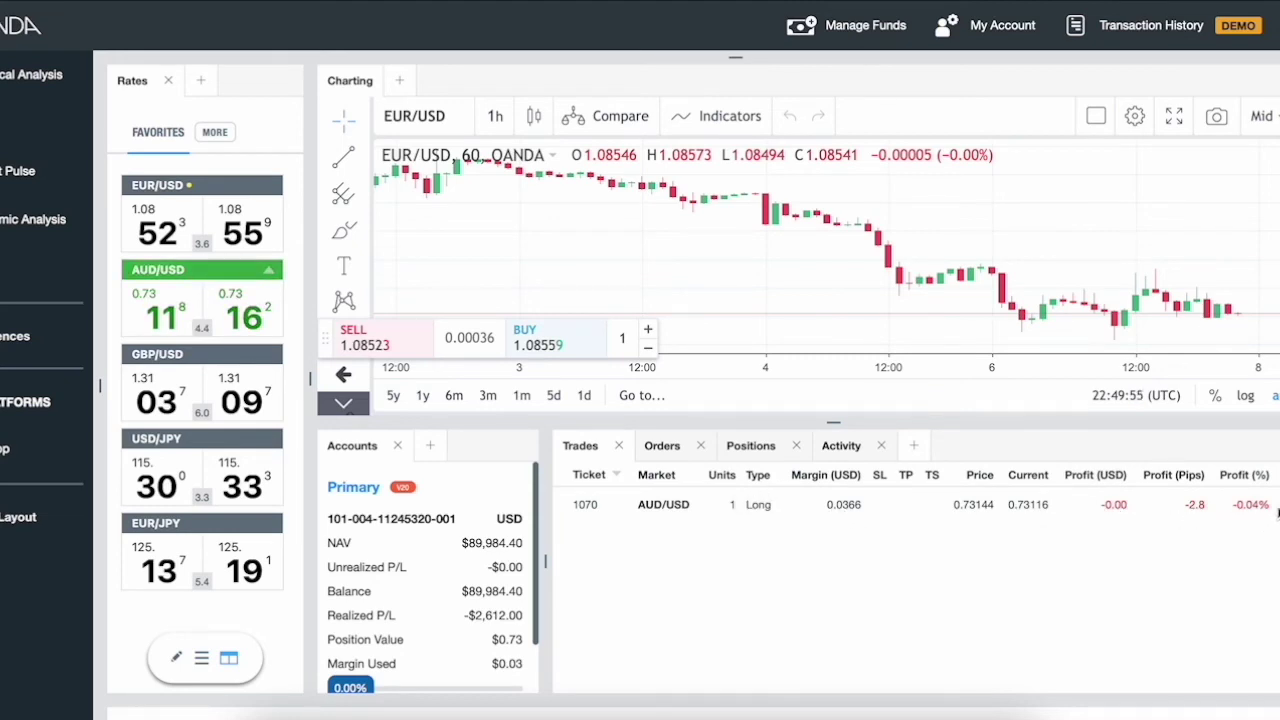
# - Close 100% of AUD/USD trade #1070, confirm with YES, and dismiss the success notice
pyautogui.moveTo(1250, 524)
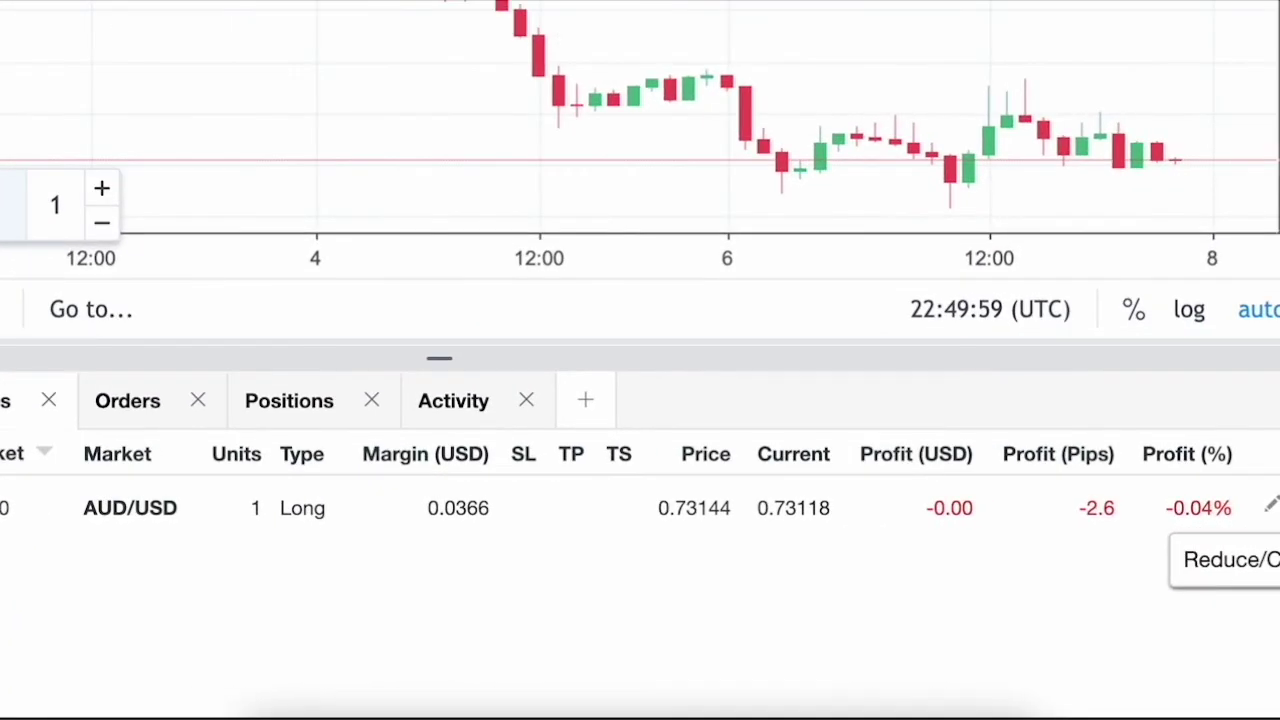
pyautogui.click(1228, 560)
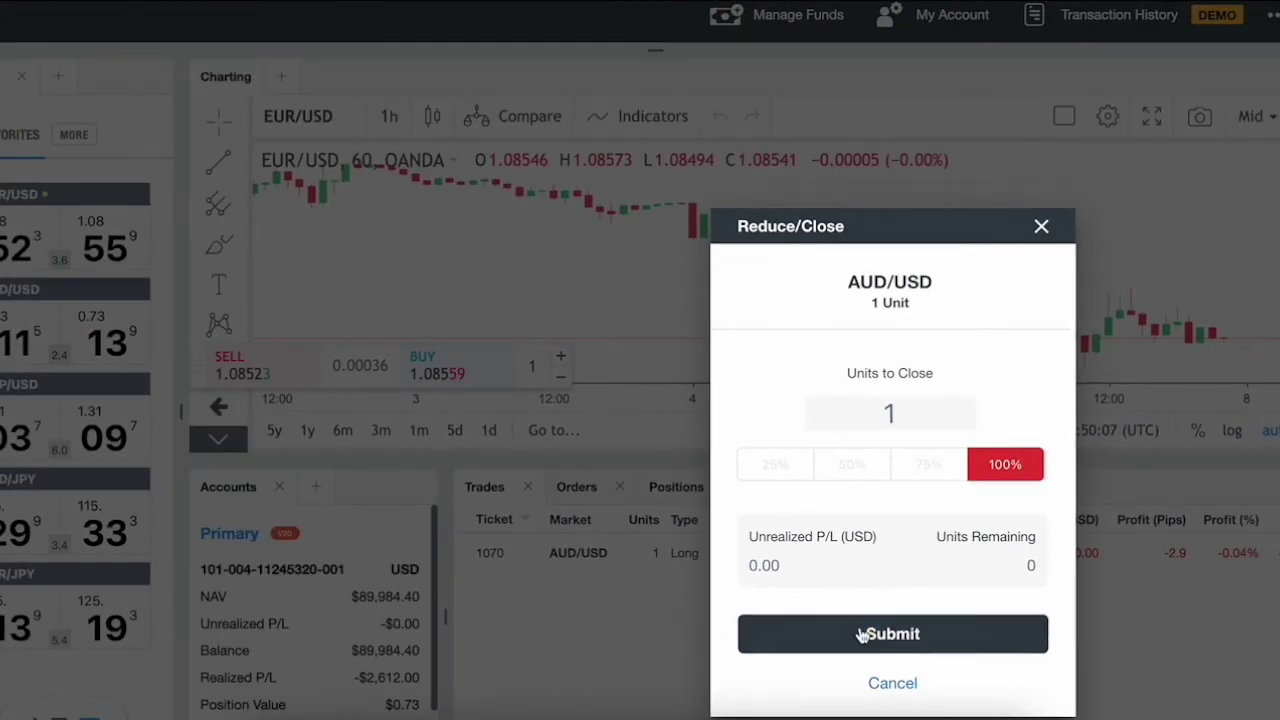
pyautogui.click(861, 636)
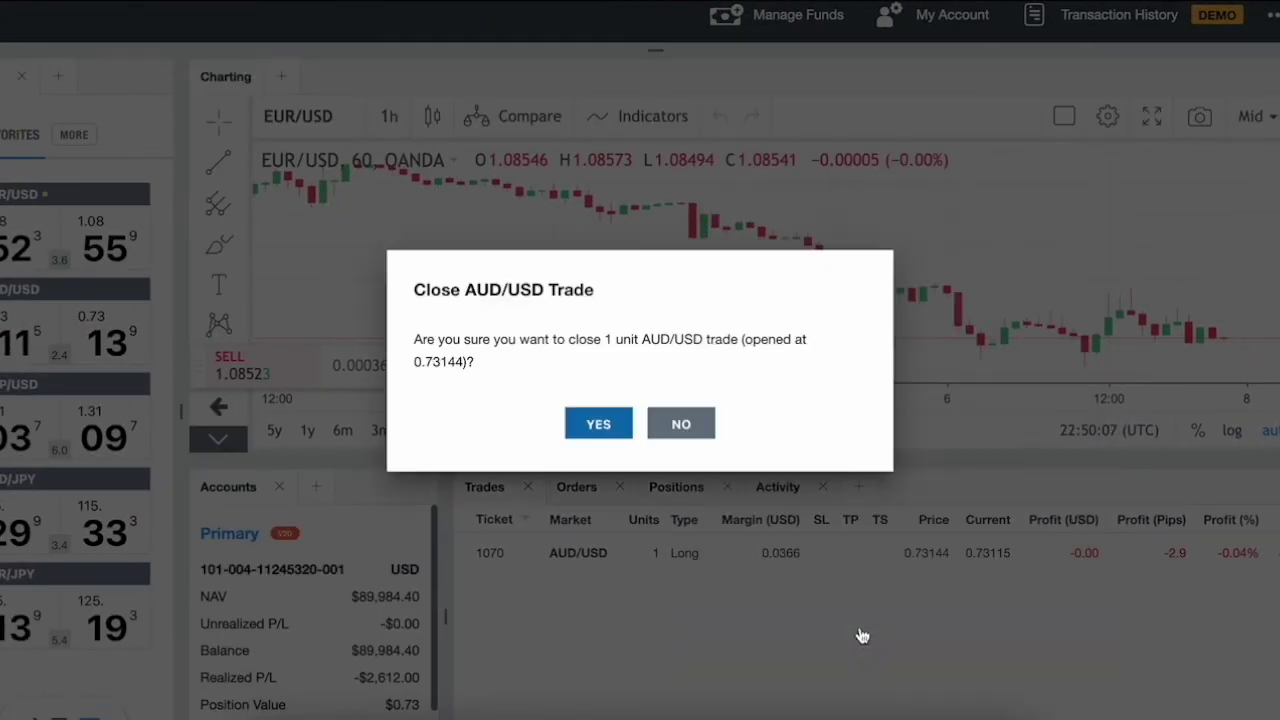
pyautogui.click(621, 430)
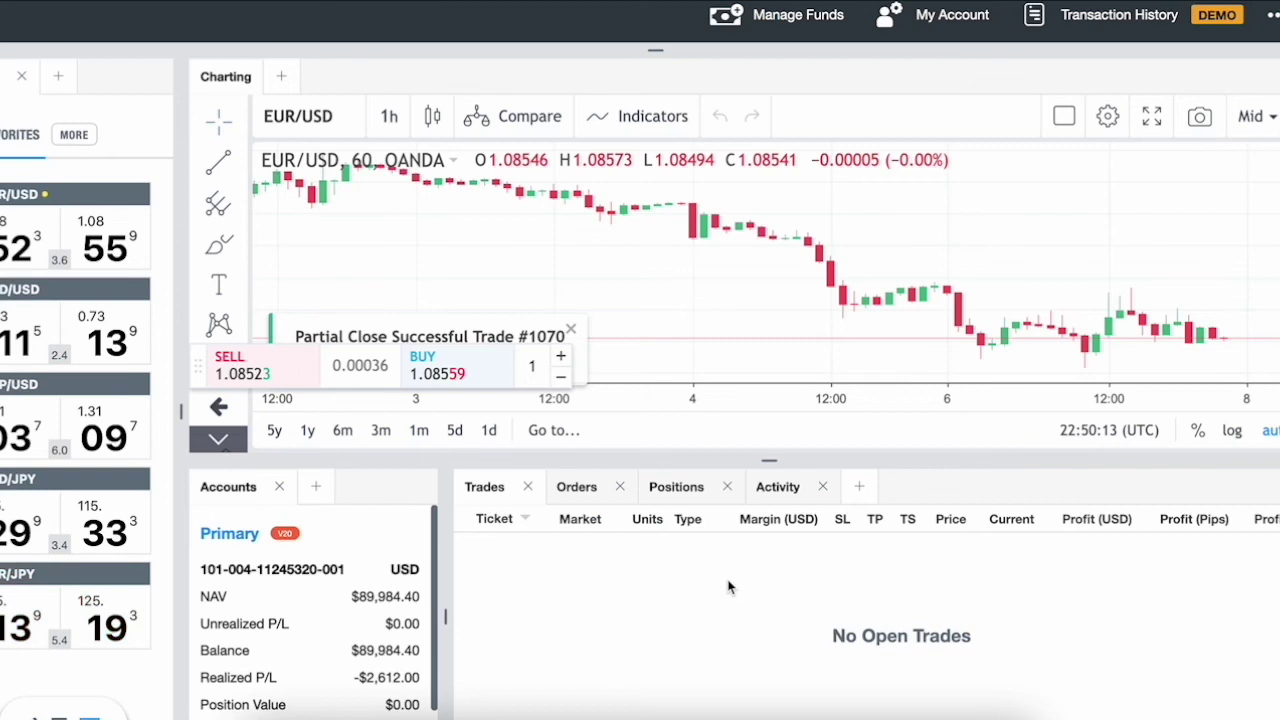
pyautogui.click(571, 331)
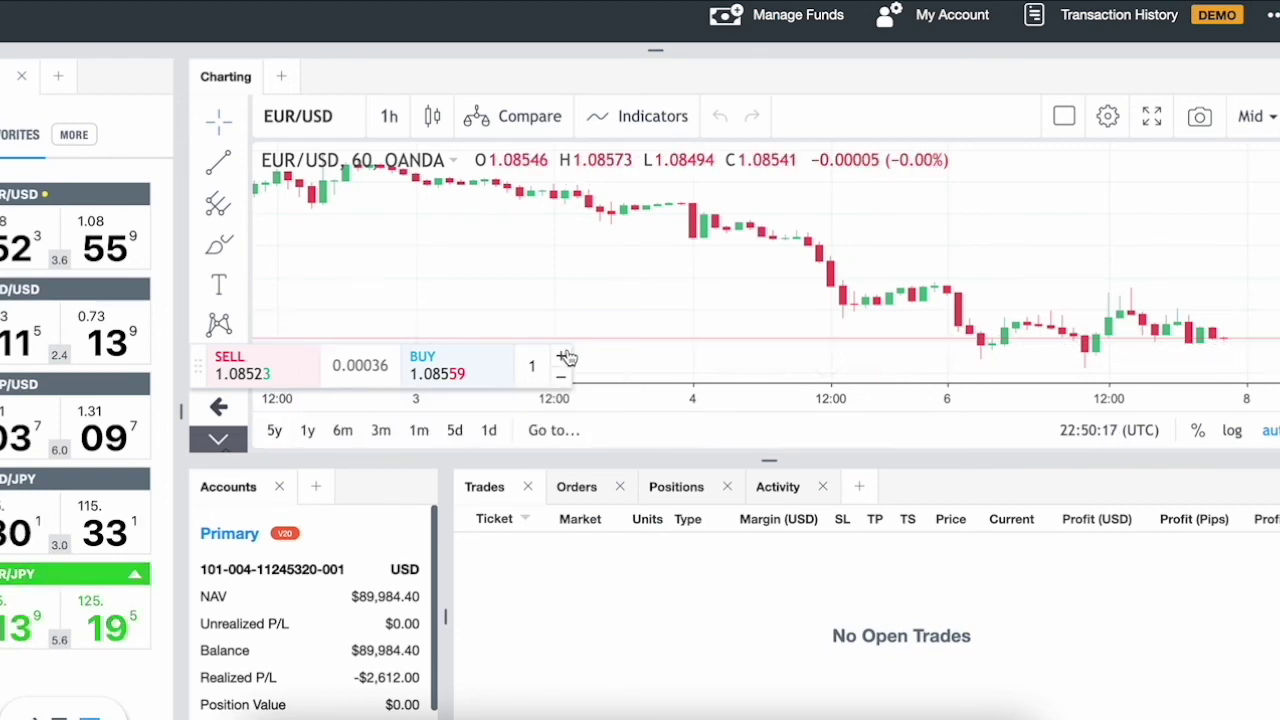